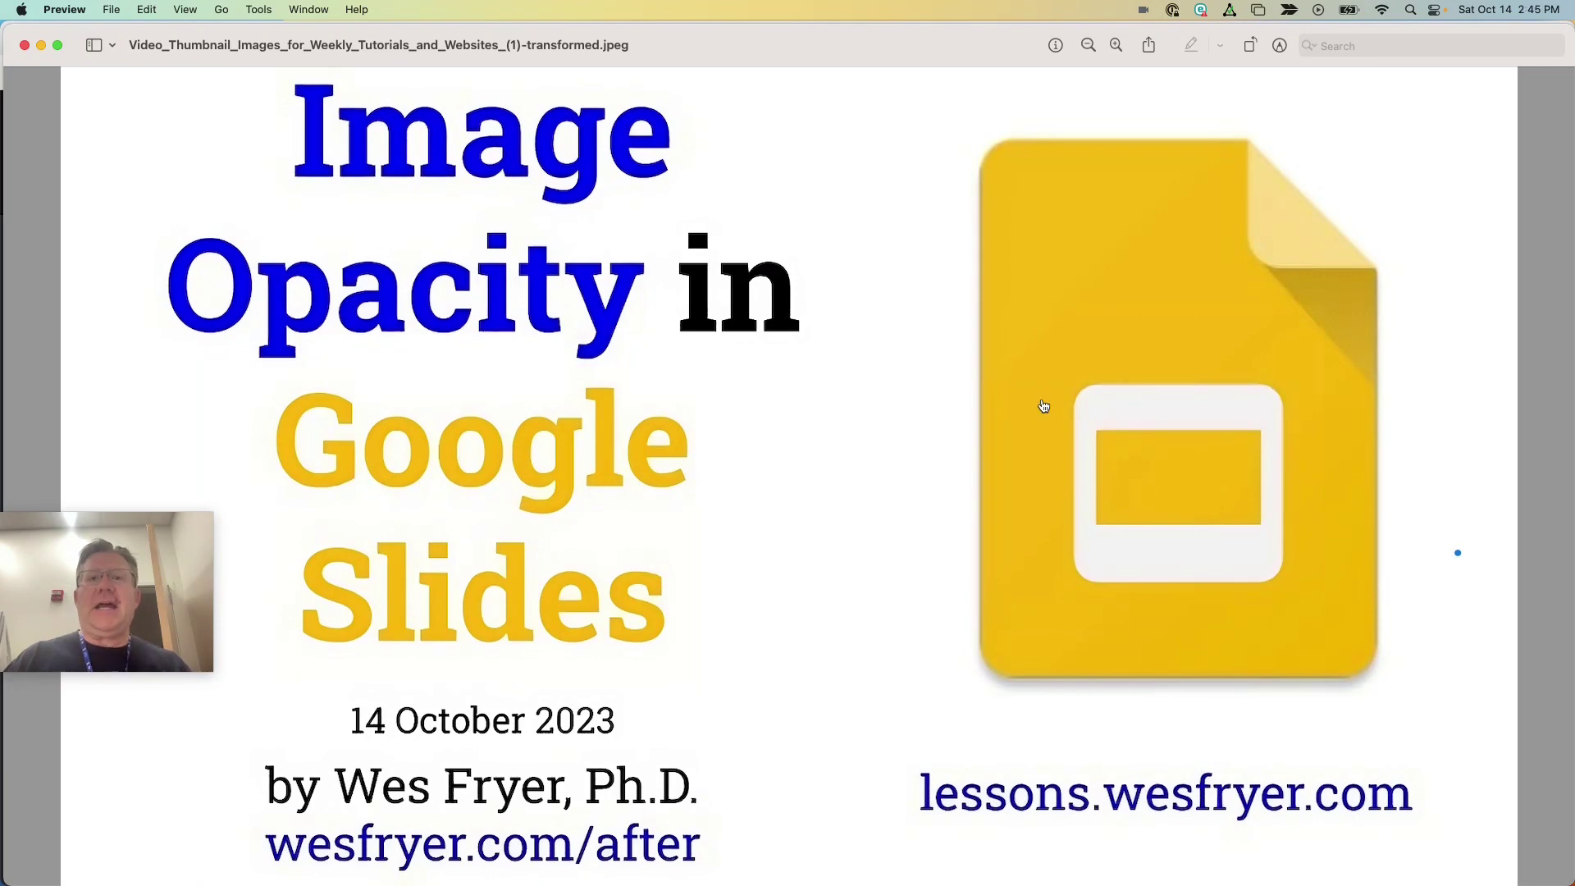
- Copy the NASA medal ceremony photo in Chrome and return to the Space Quotes presentation
key("super+Tab")
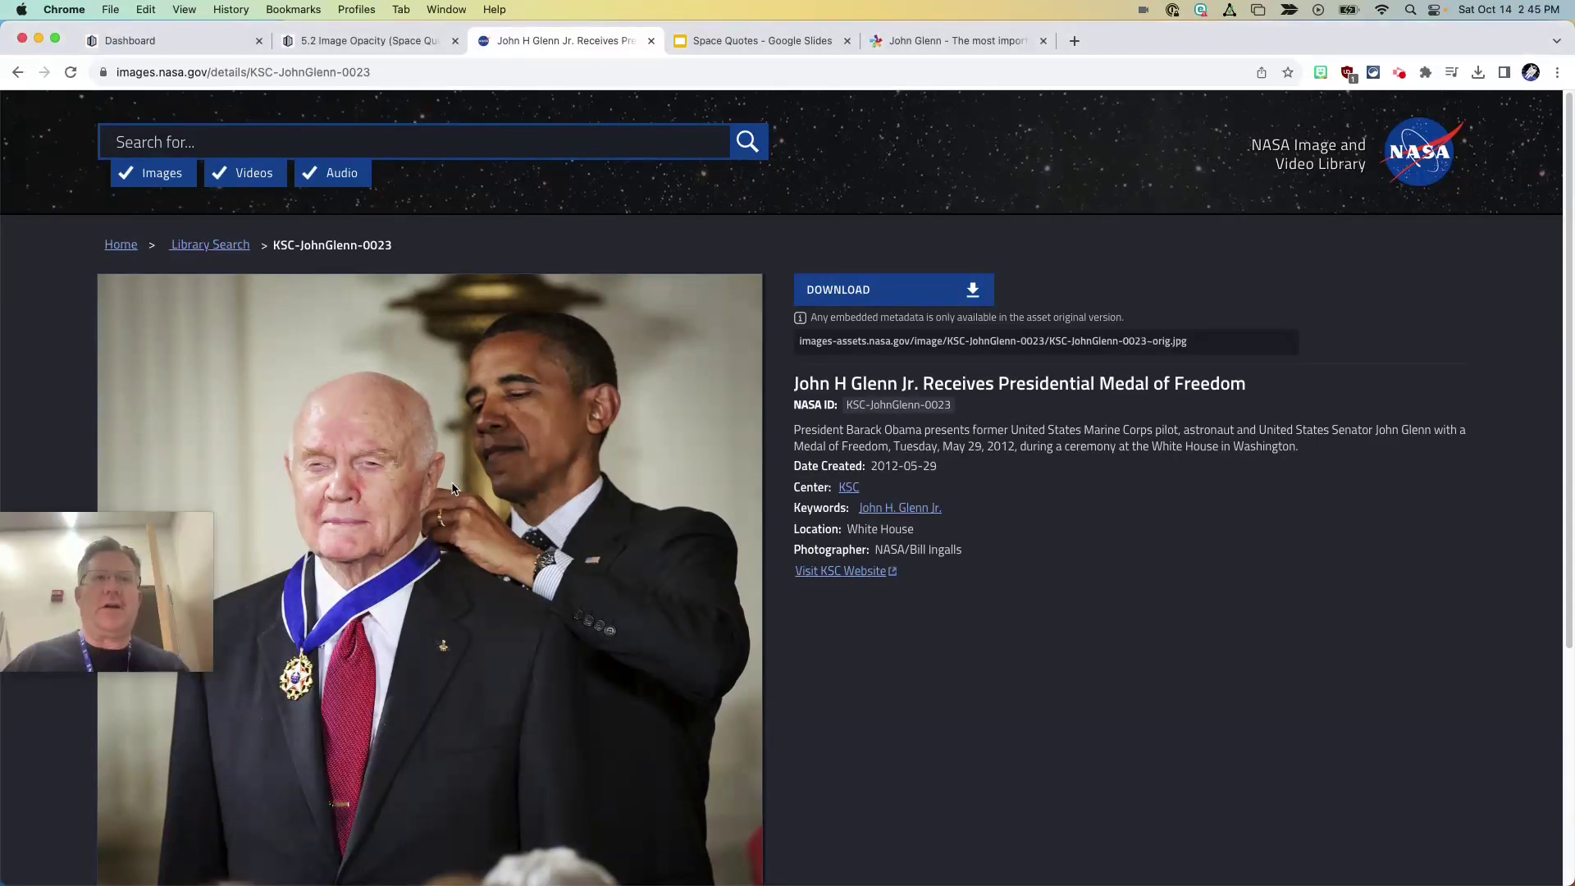
right_click(447, 478)
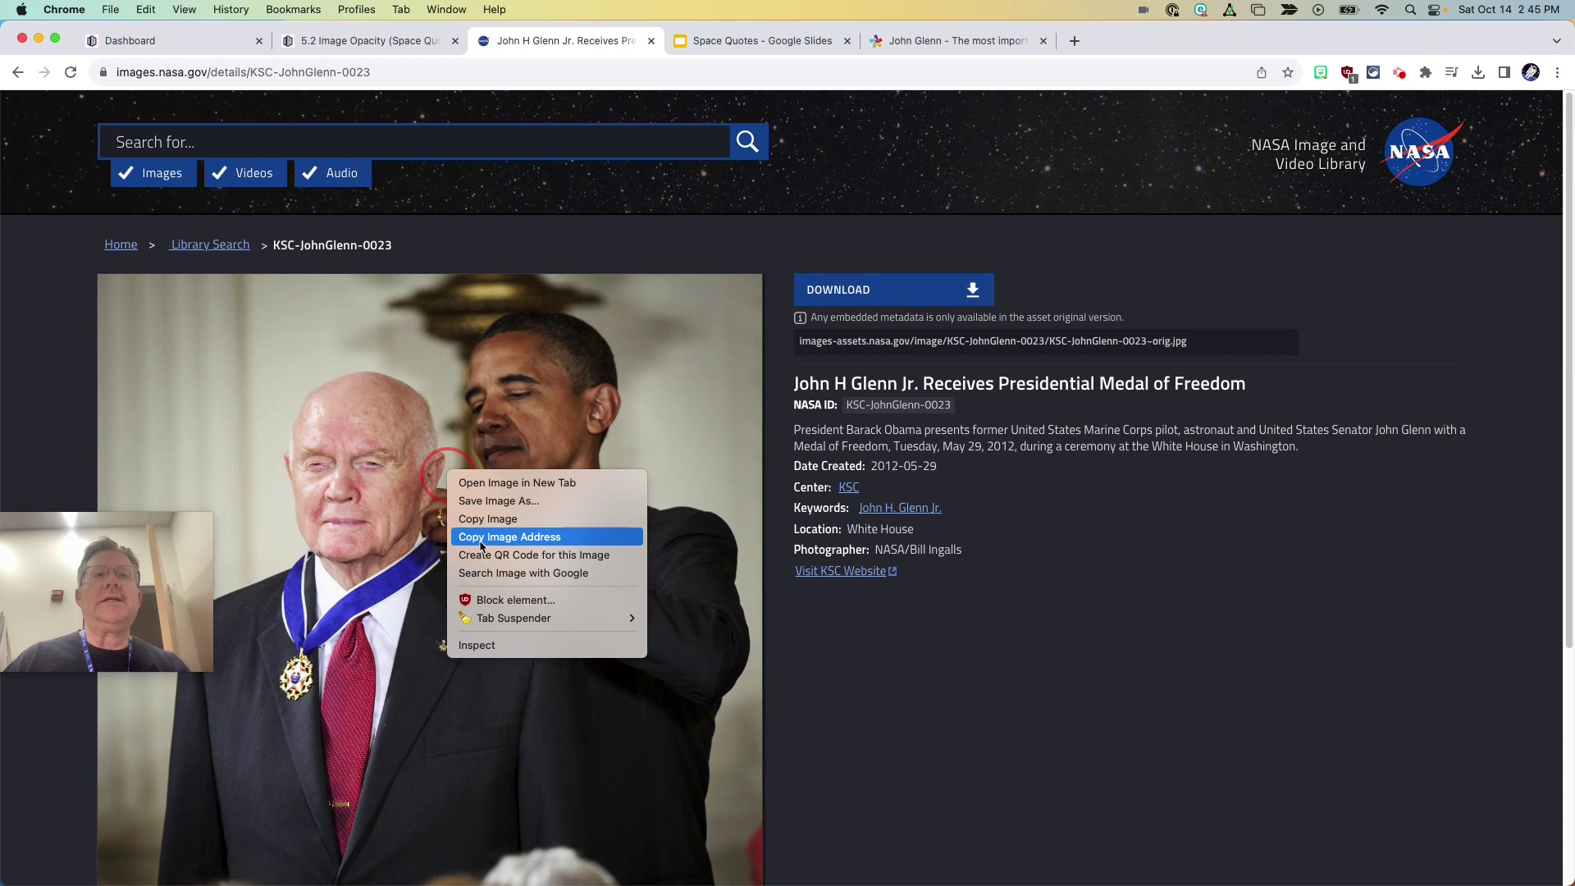
left_click(491, 517)
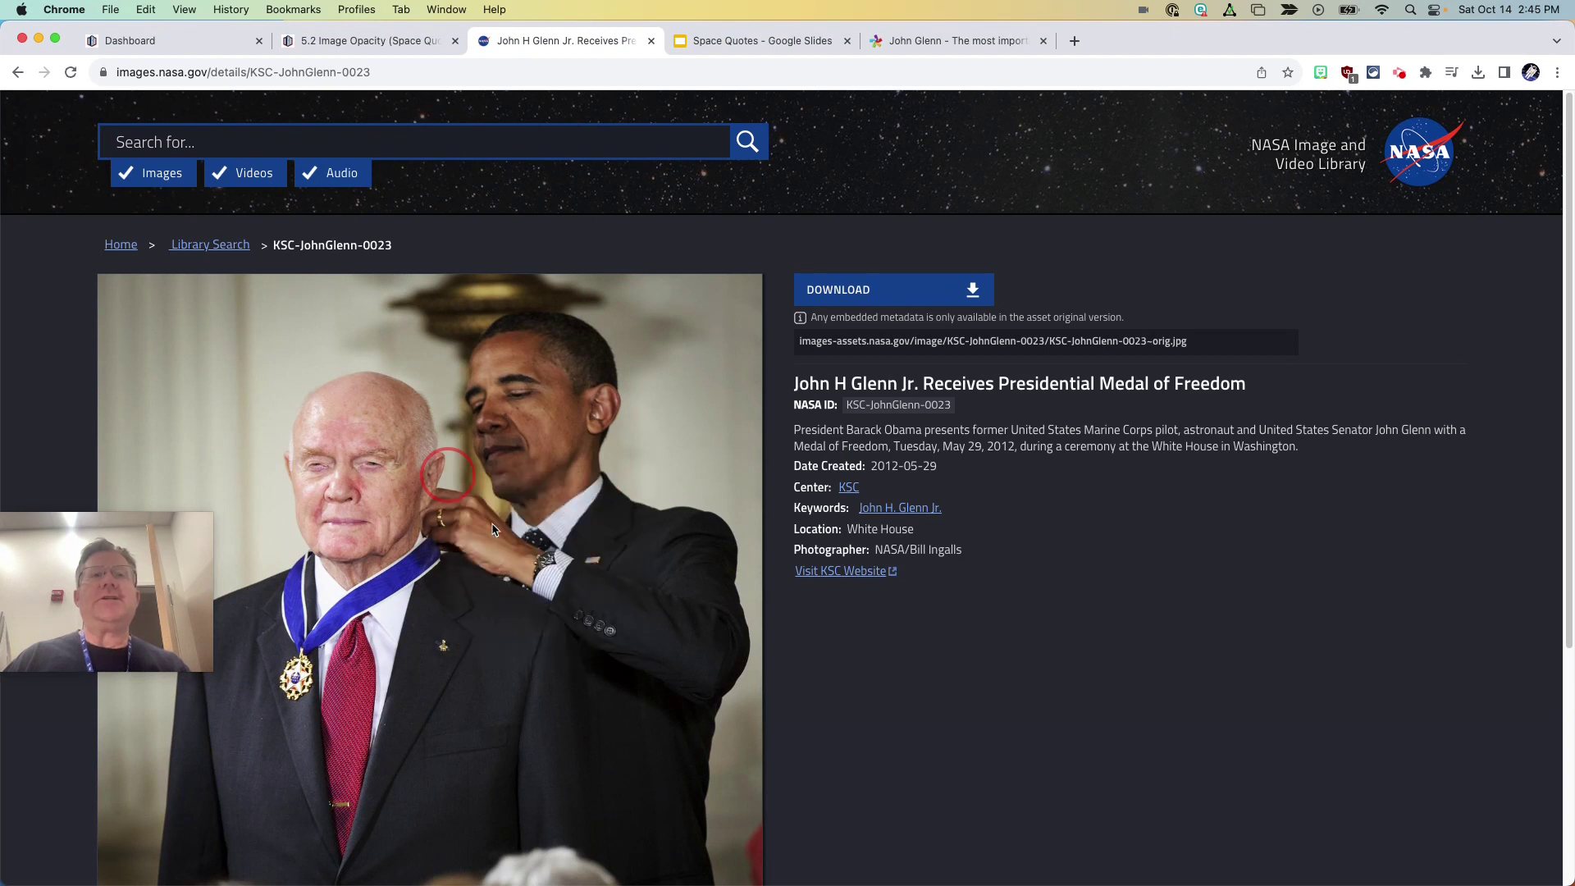
left_click(757, 42)
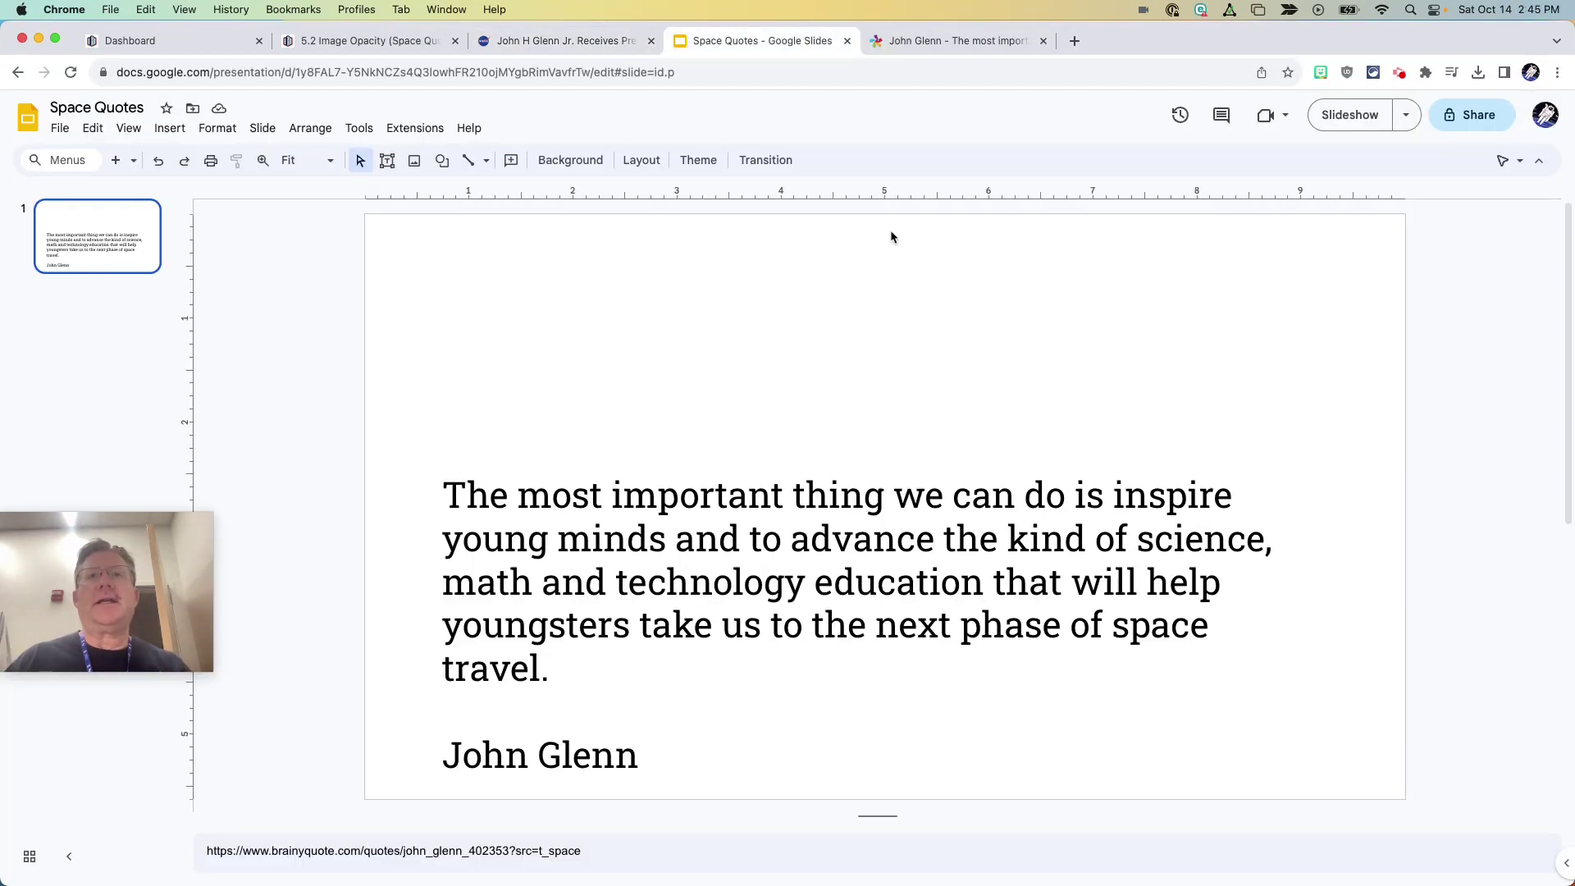
- Check the quote's source page, then paste the medal ceremony photo onto the quote slide
left_click(903, 42)
left_click_drag(91, 583, 1418, 629)
left_click(692, 40)
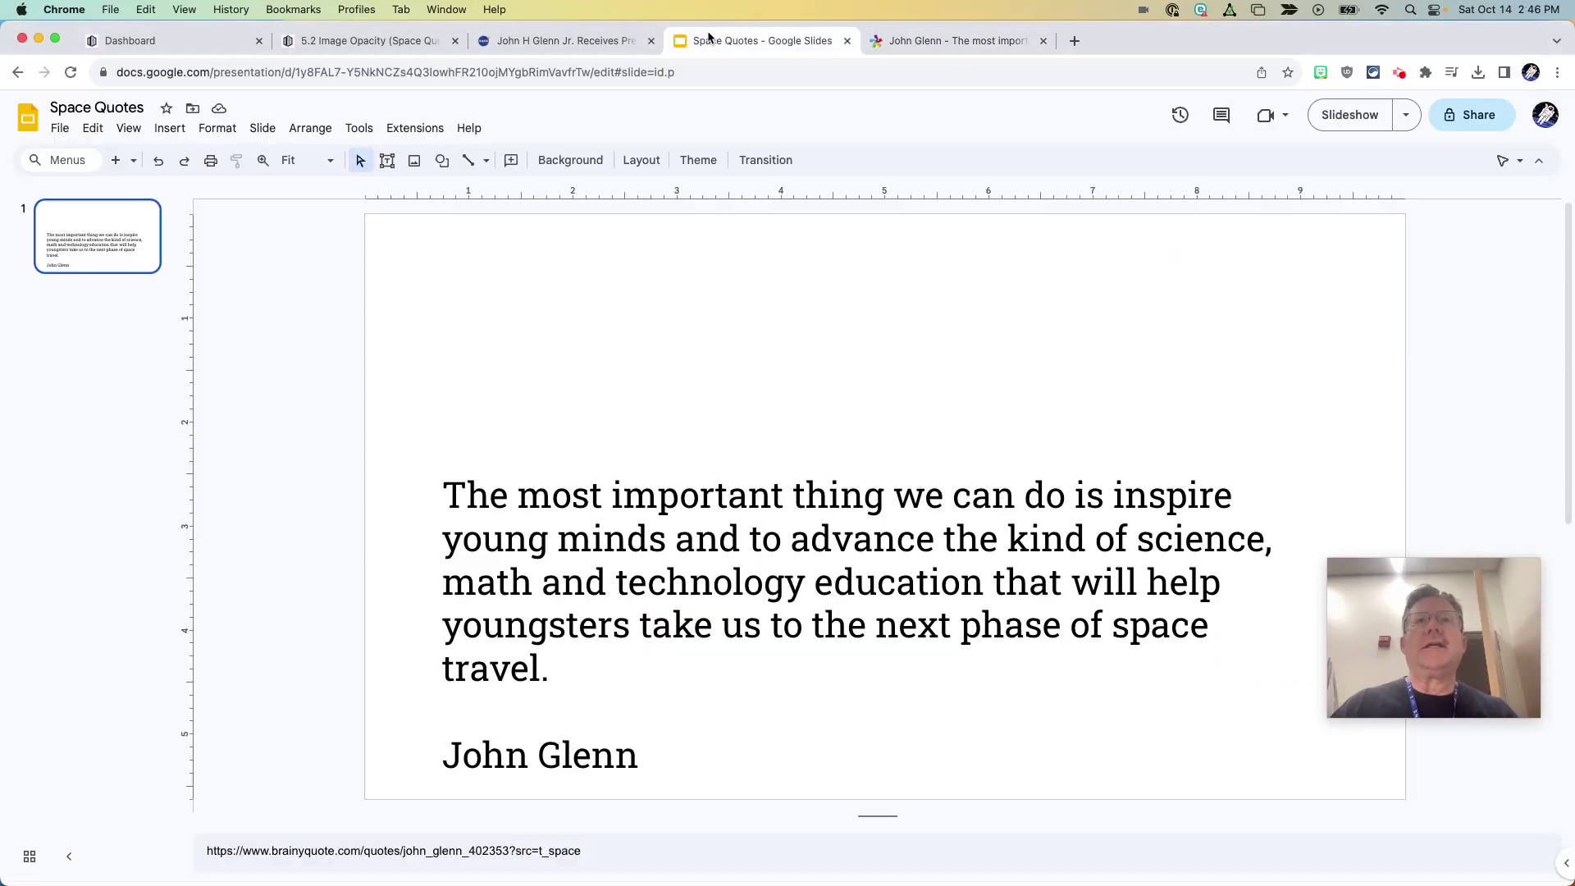
key("cmd+v")
- Anchor the photo at the slide's top-left and enlarge it to fill the slide
left_click_drag(558, 368, 540, 351)
left_click_drag(567, 430, 969, 820)
left_click_drag(881, 444, 879, 358)
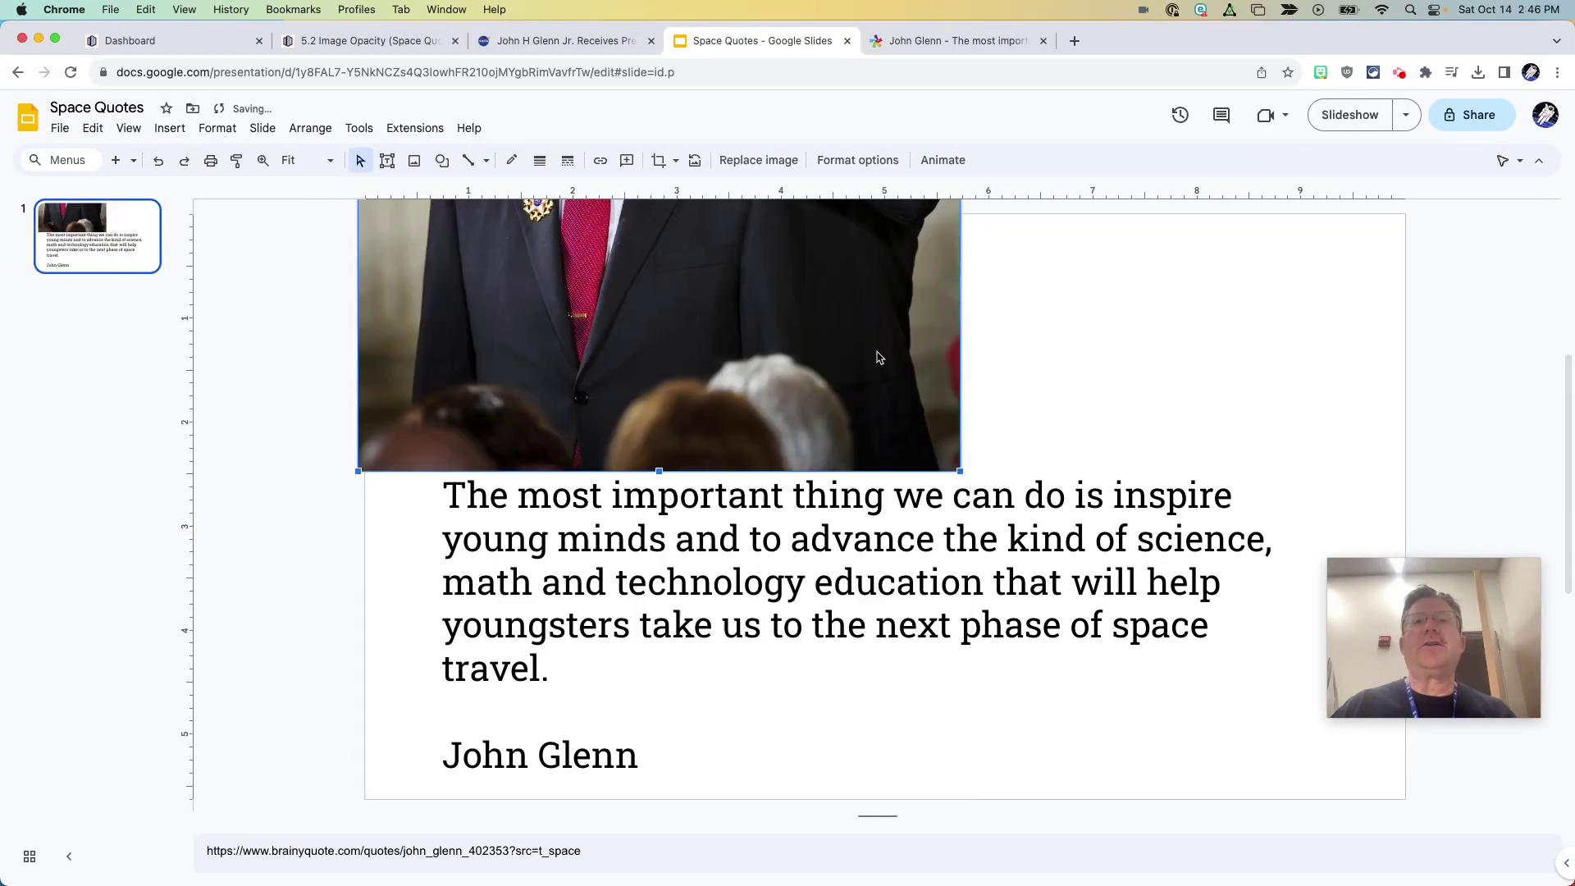
left_click_drag(957, 471, 1179, 701)
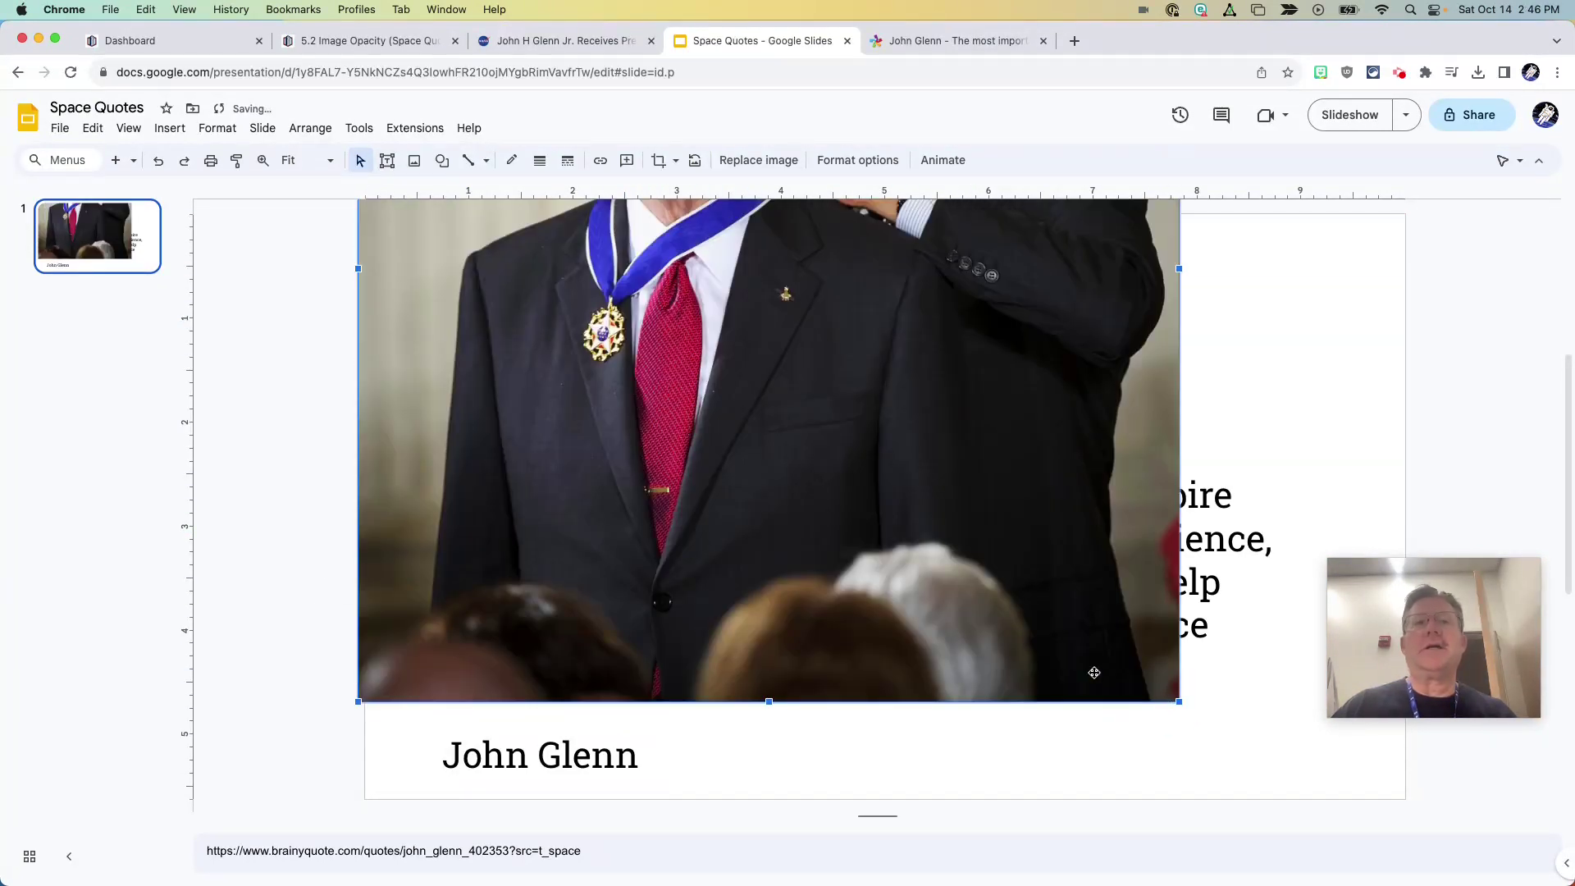
left_click_drag(1024, 633, 1026, 636)
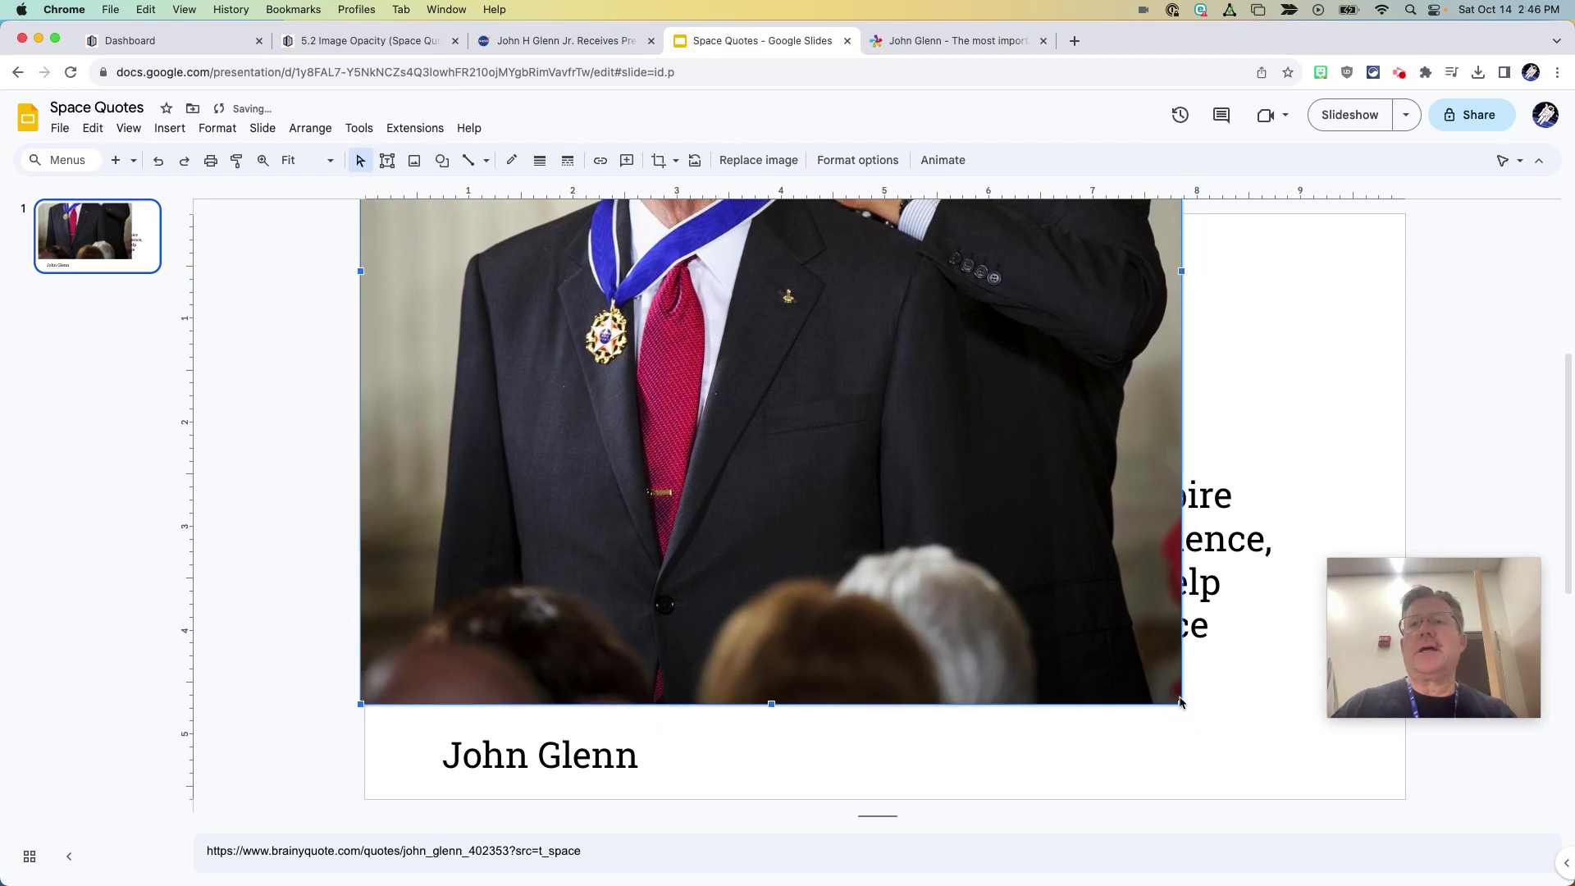
left_click_drag(1184, 707, 1271, 800)
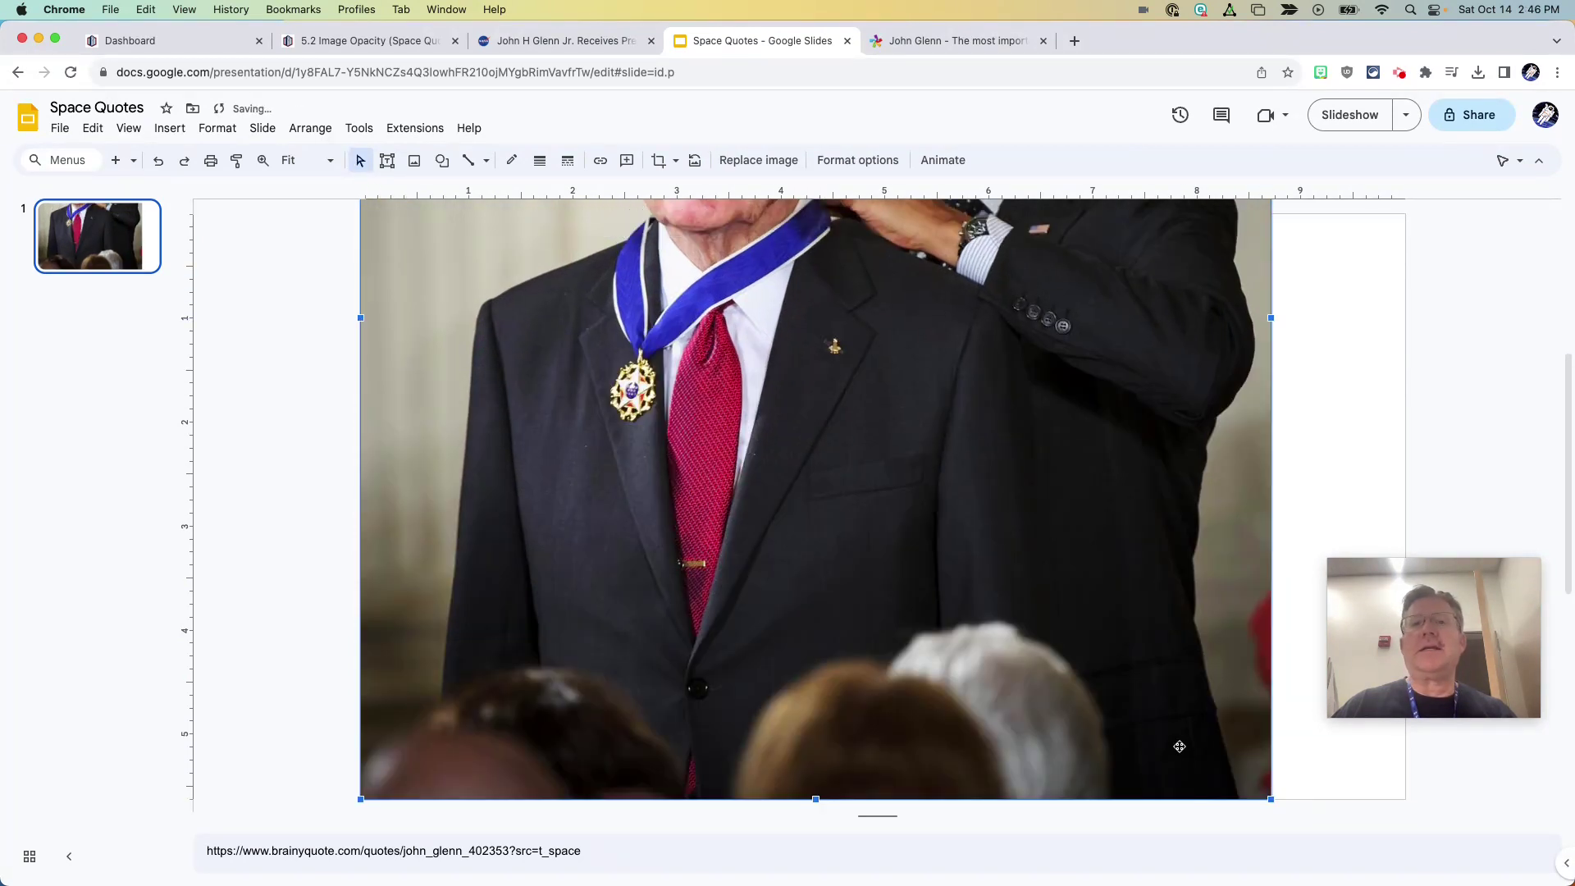
- Reposition the enlarged photo downward so both faces fully show
left_click_drag(1133, 554, 1083, 538)
left_click_drag(1300, 645, 1406, 748)
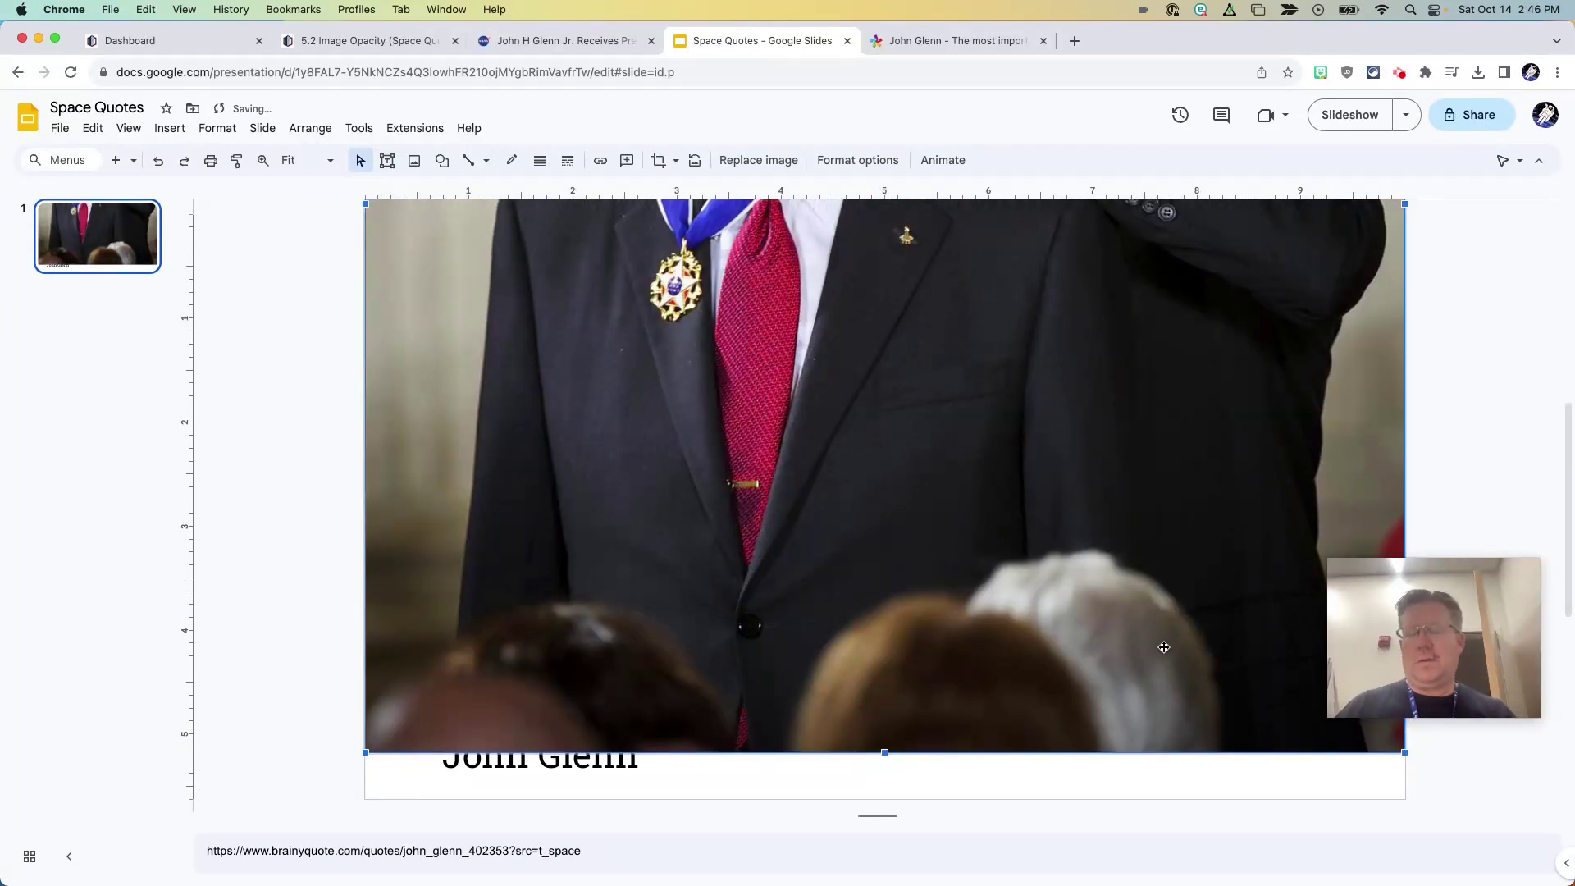
left_click_drag(1164, 648, 1164, 804)
left_click_drag(903, 575, 902, 885)
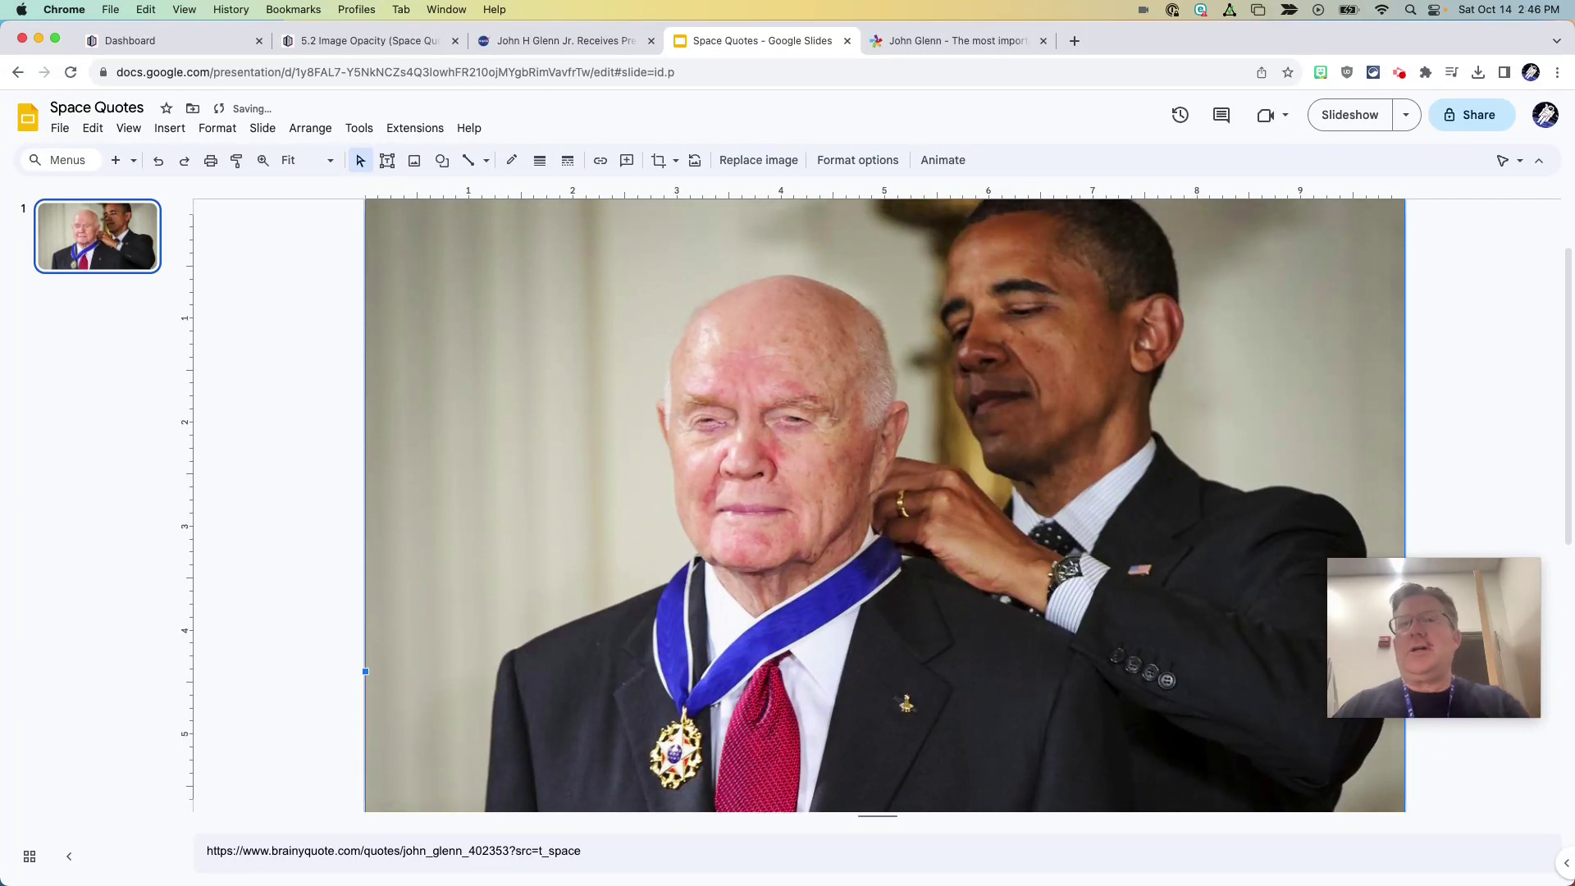
right_click(607, 432)
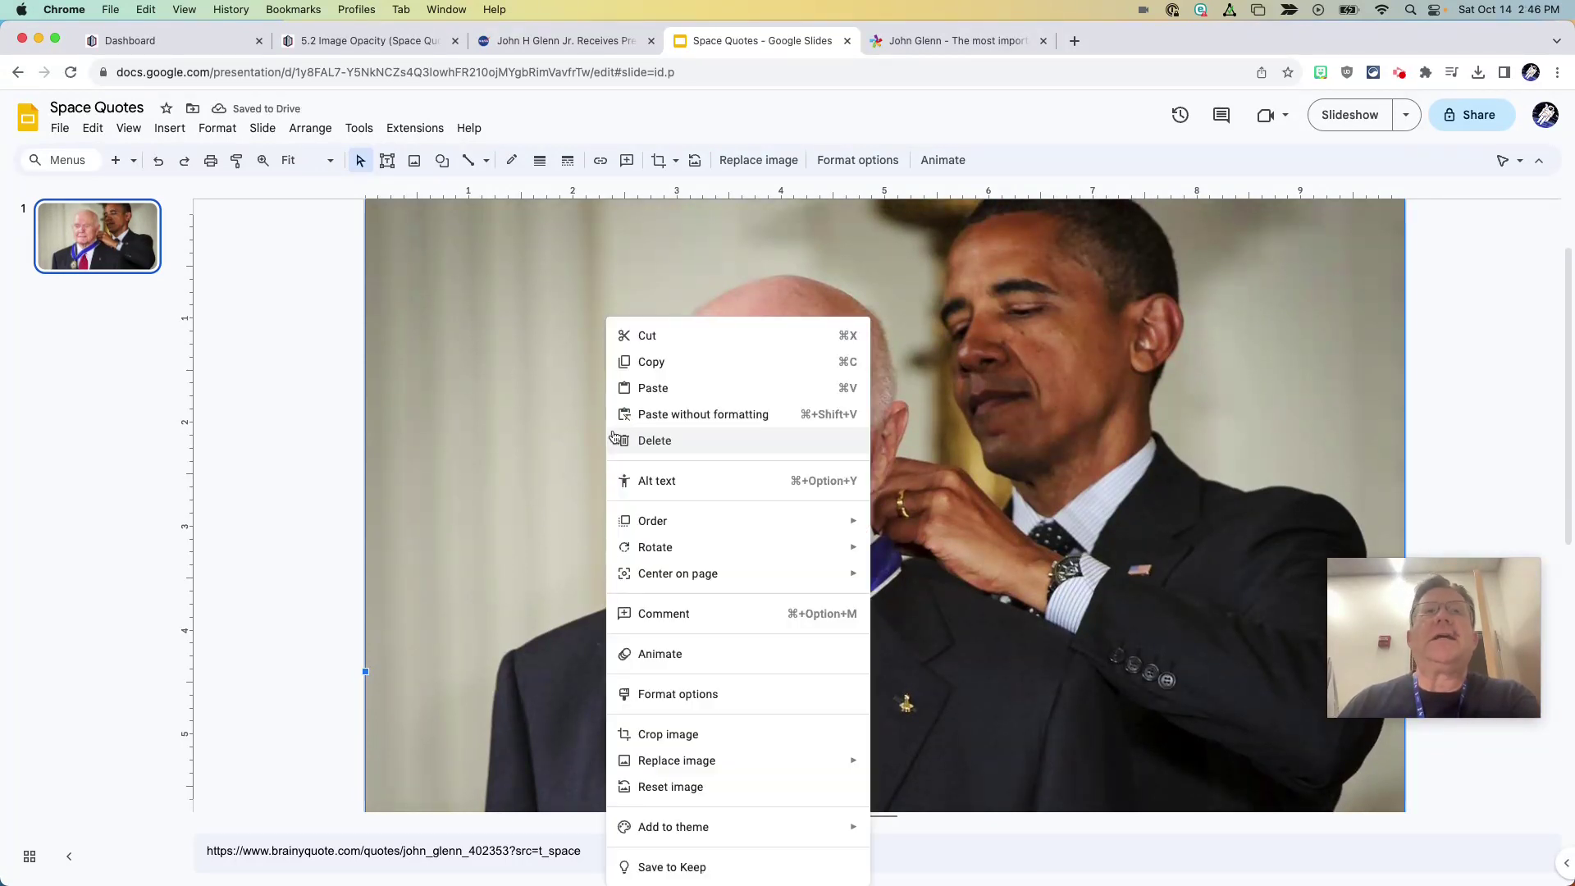
- Send the medal photo to the back, behind the John Glenn quote
left_click(545, 415)
left_click(310, 128)
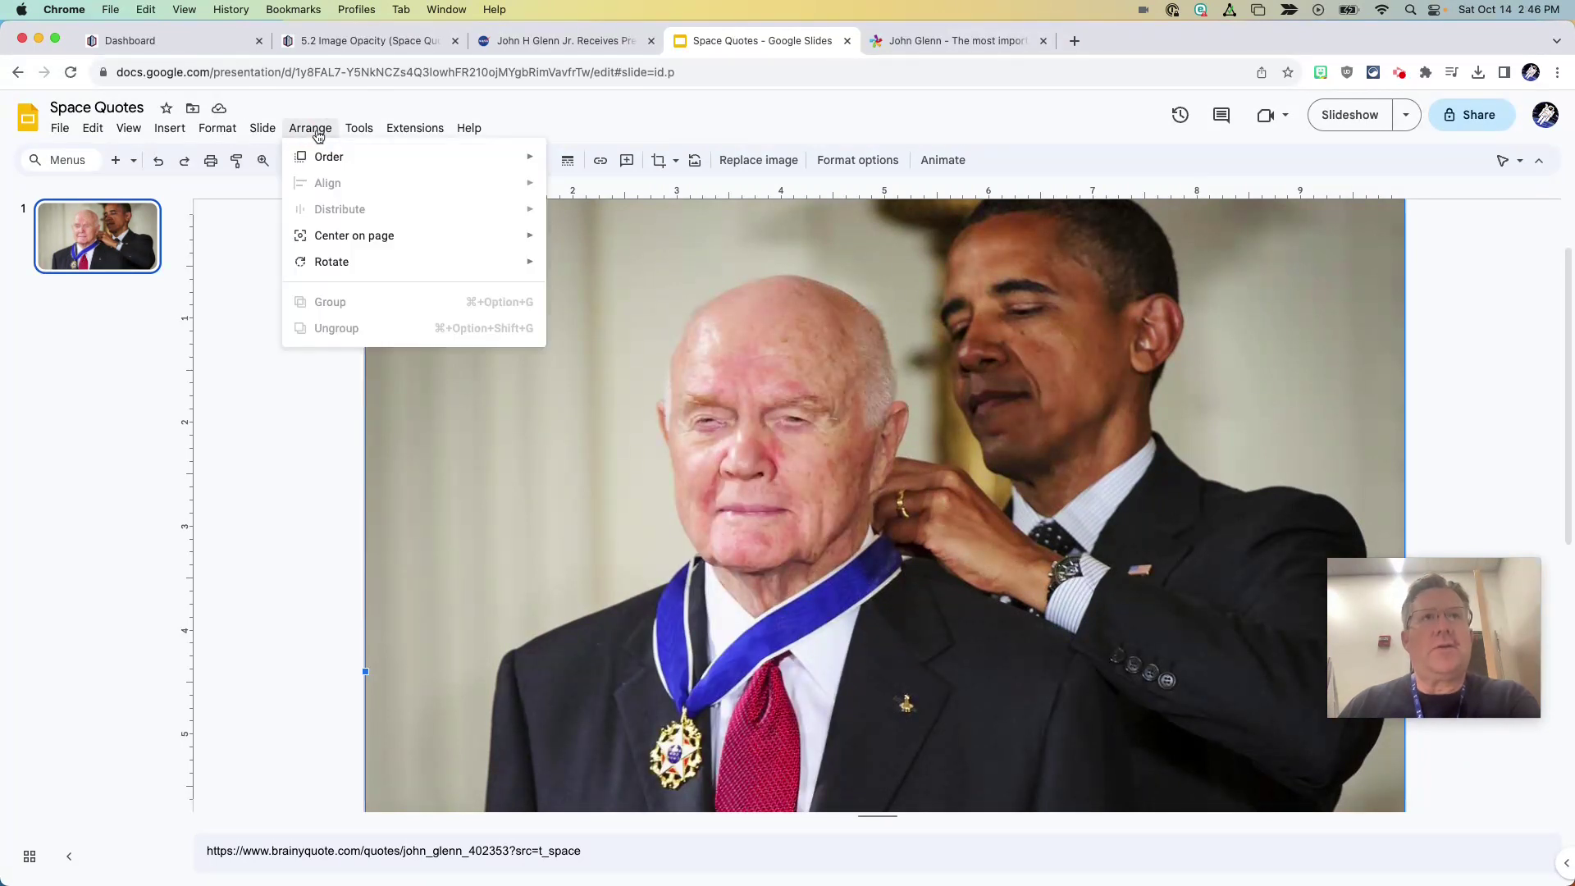
mouse_move(332, 160)
left_click(625, 252)
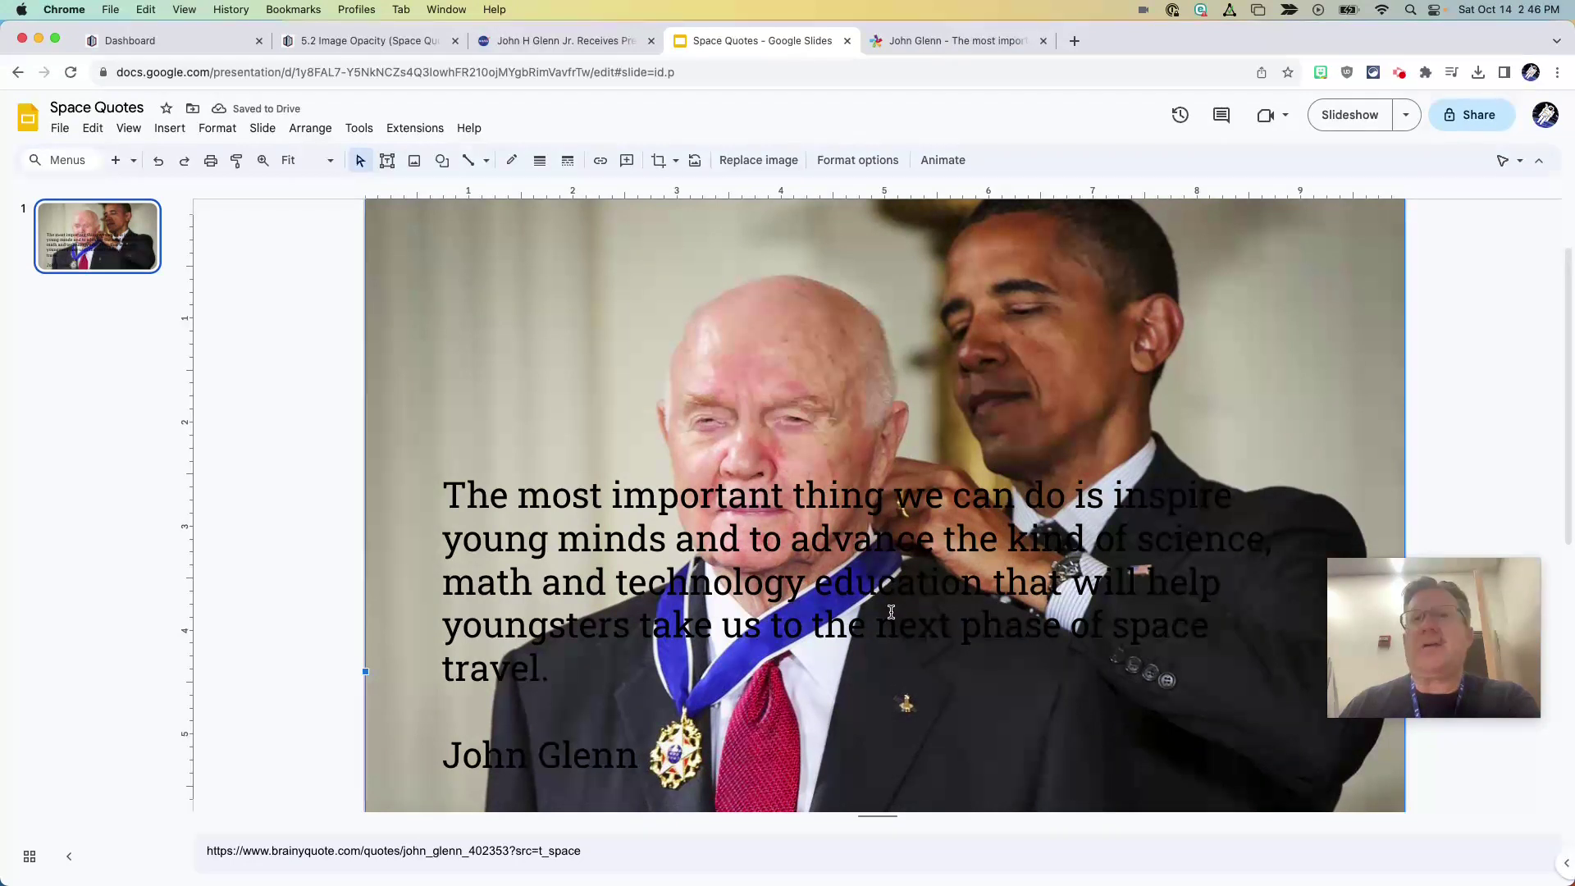
- Join 'John Glenn' onto the quote's last line after a dash and shorten the quote box
left_click(558, 669)
left_click(450, 755)
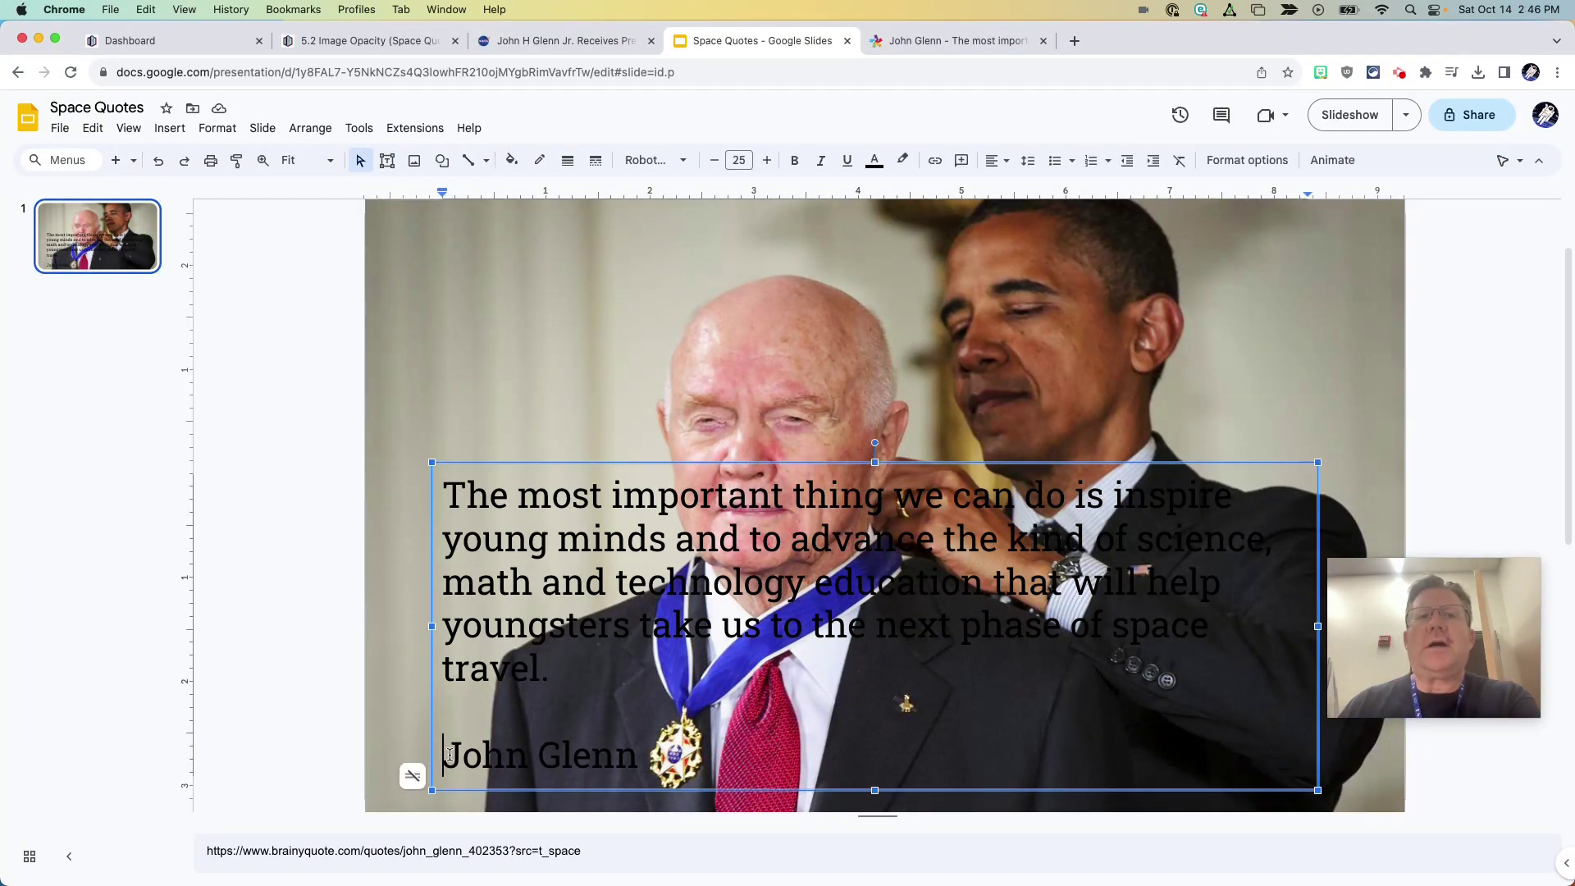
key("BackSpace")
key("BackSpace")
type("-")
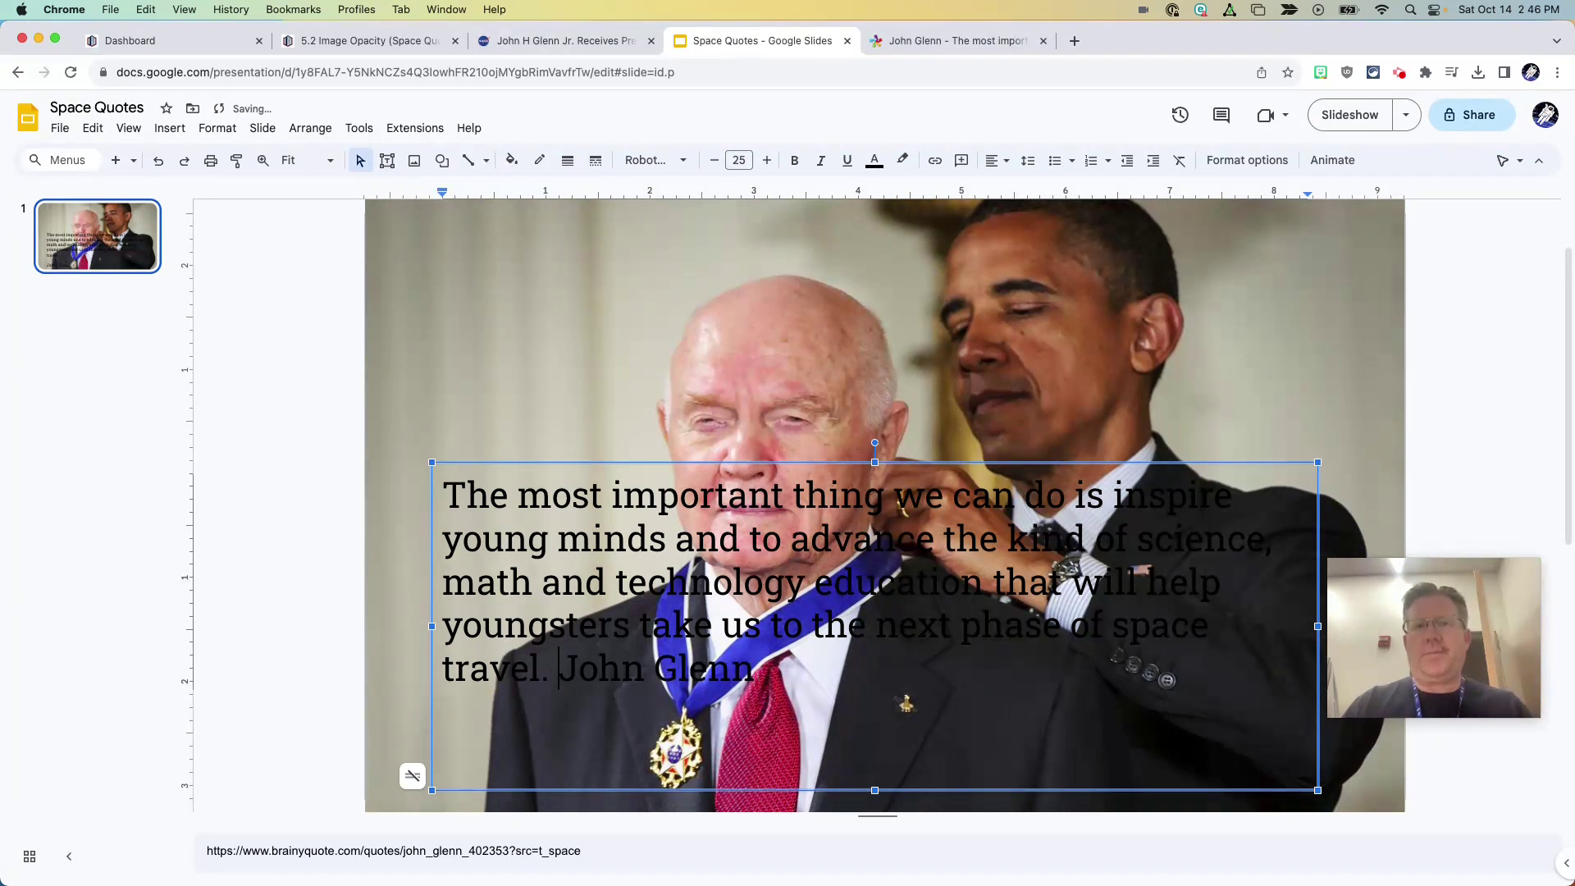
left_click_drag(874, 790, 837, 793)
left_click(589, 294)
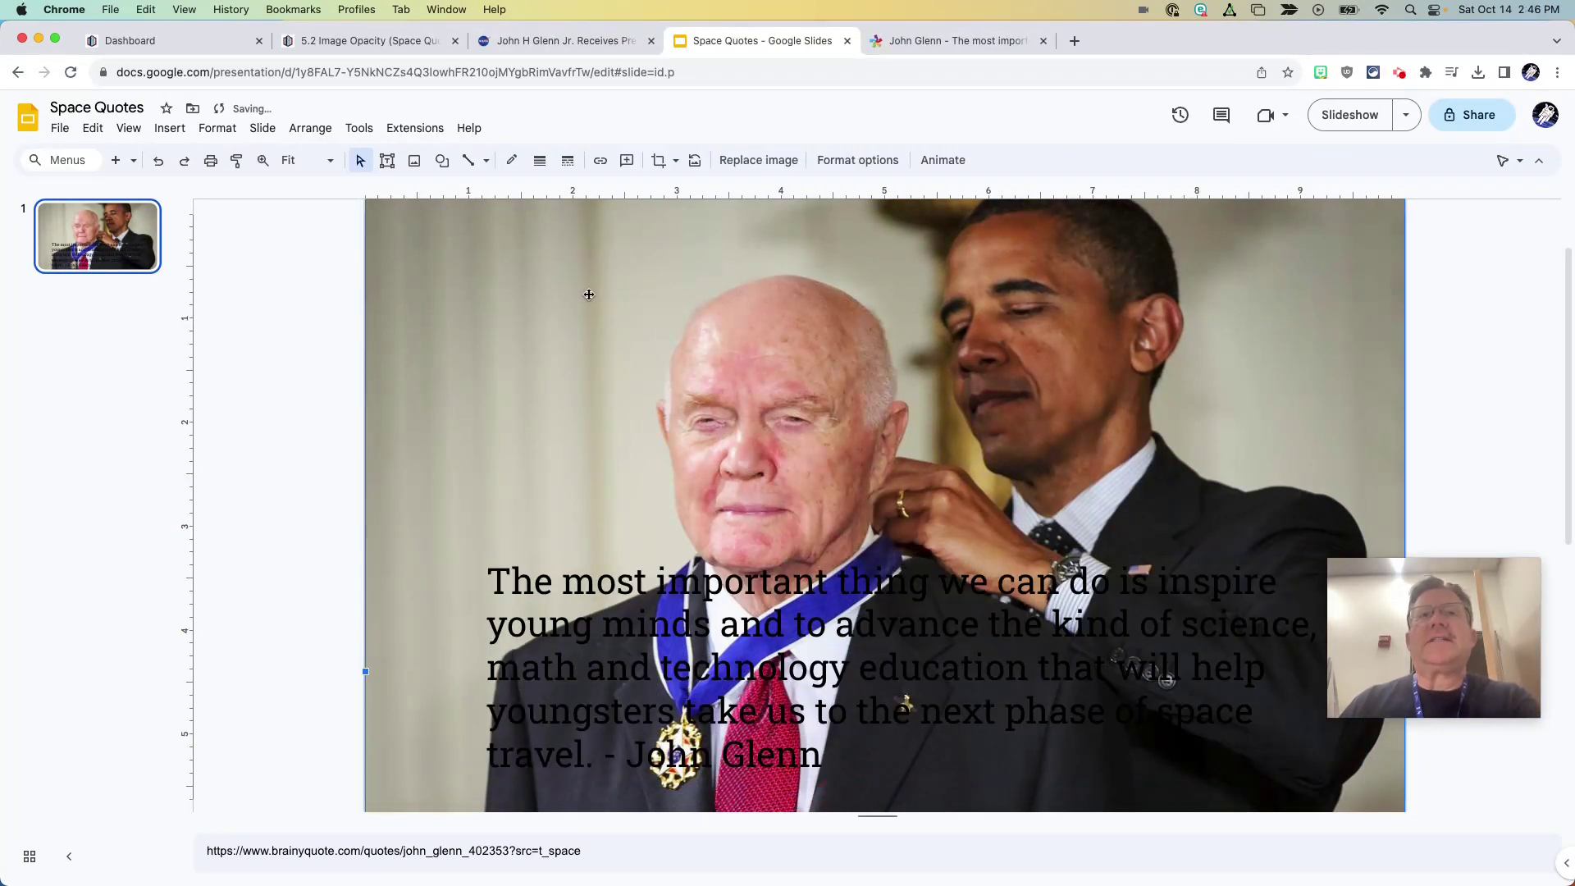
left_click(854, 167)
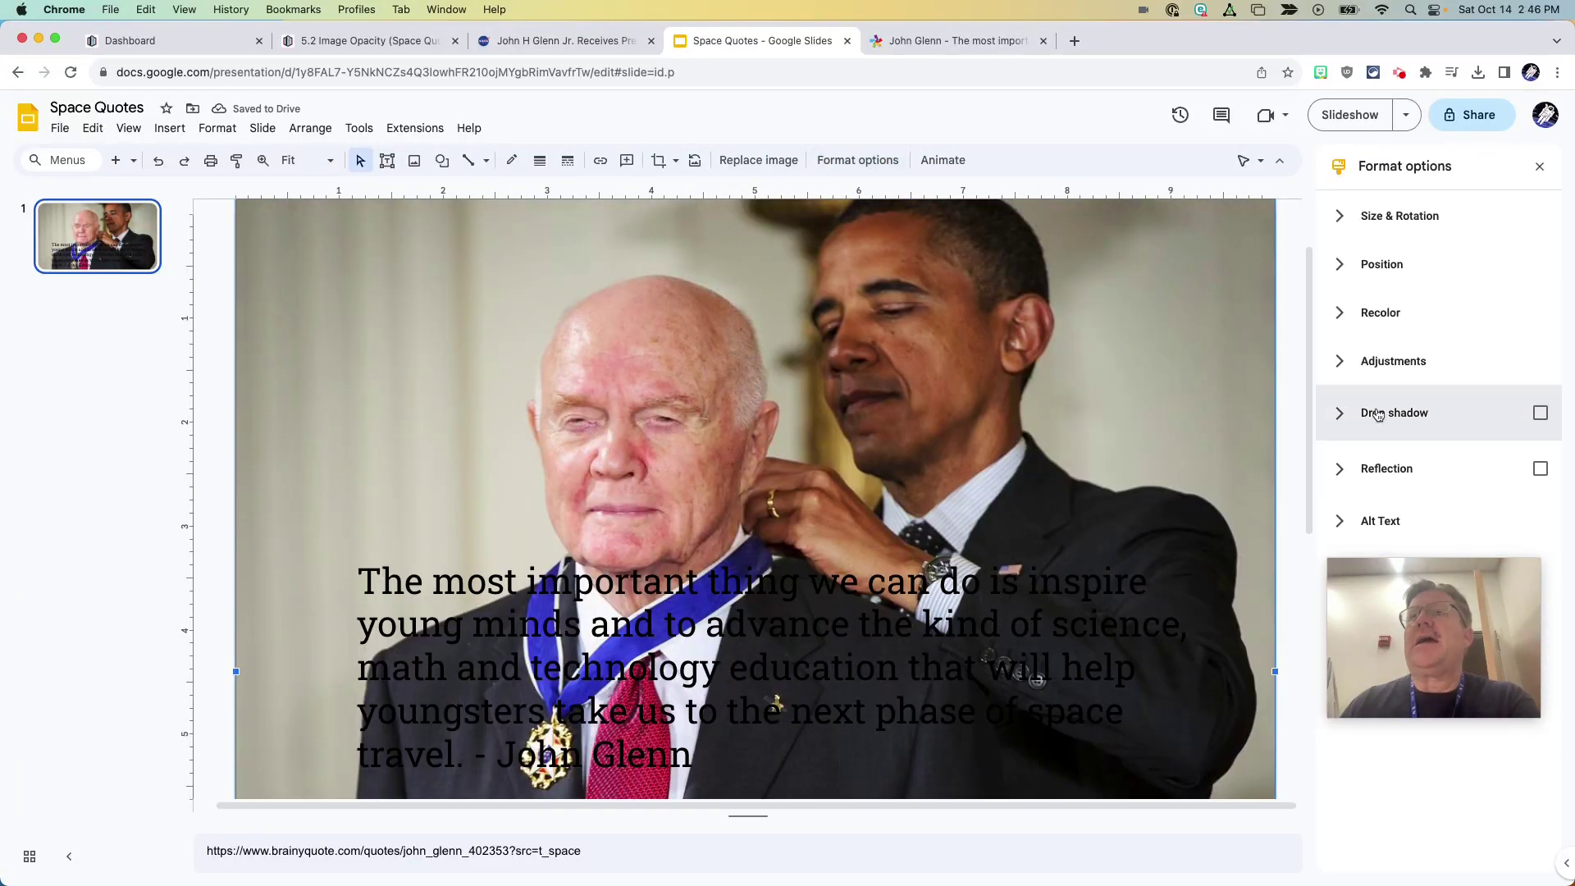
- Fade the medal photo to about one-third opacity using the Adjustments opacity slider
left_click(1337, 369)
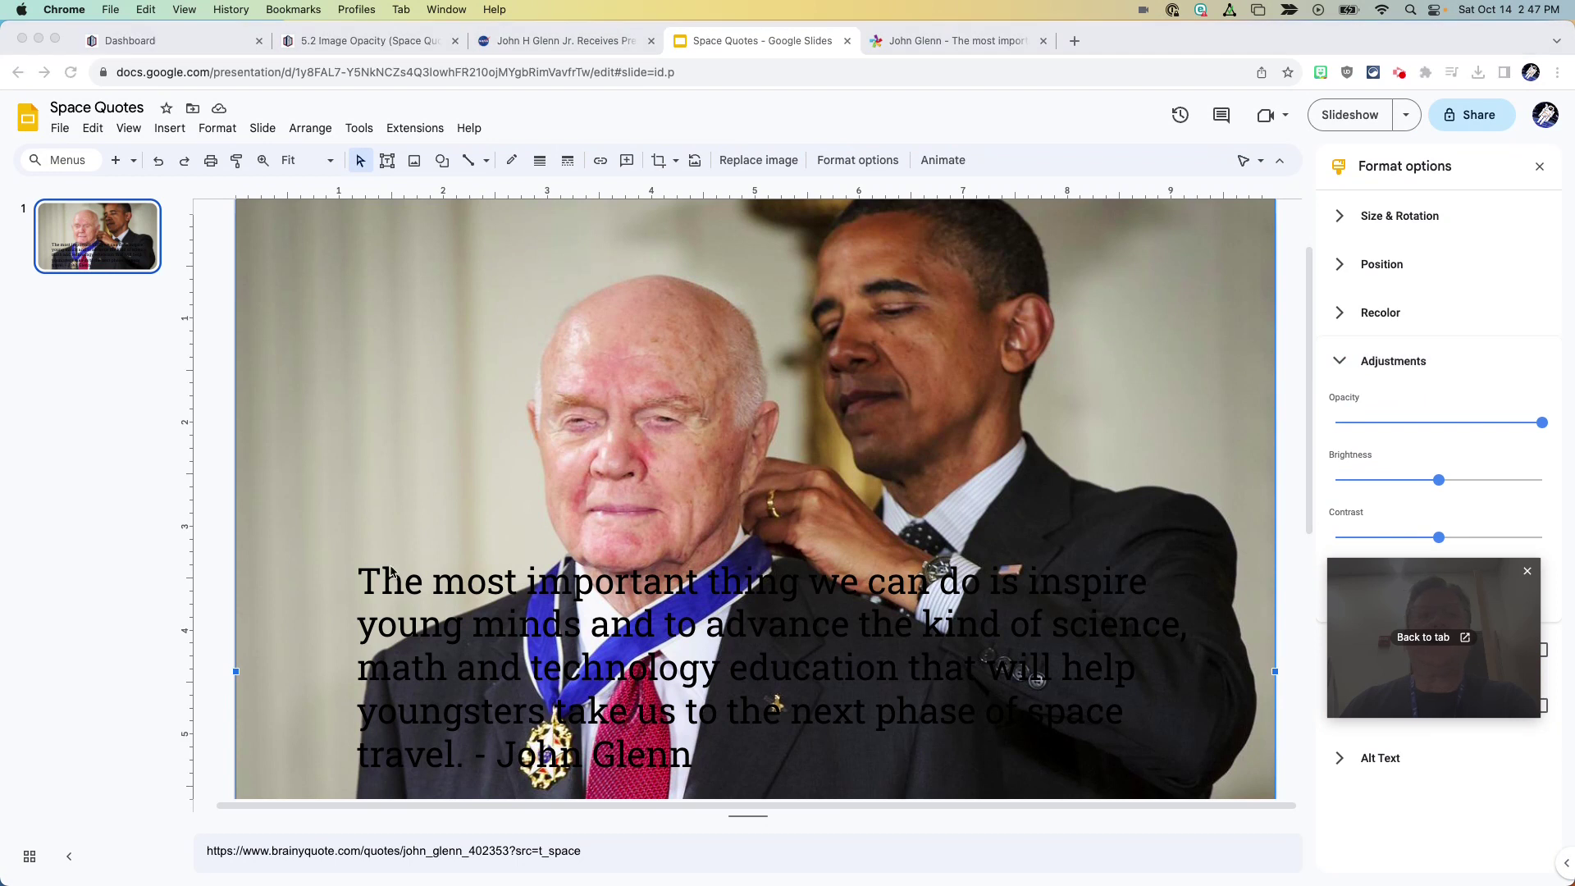
left_click_drag(1448, 570, 261, 485)
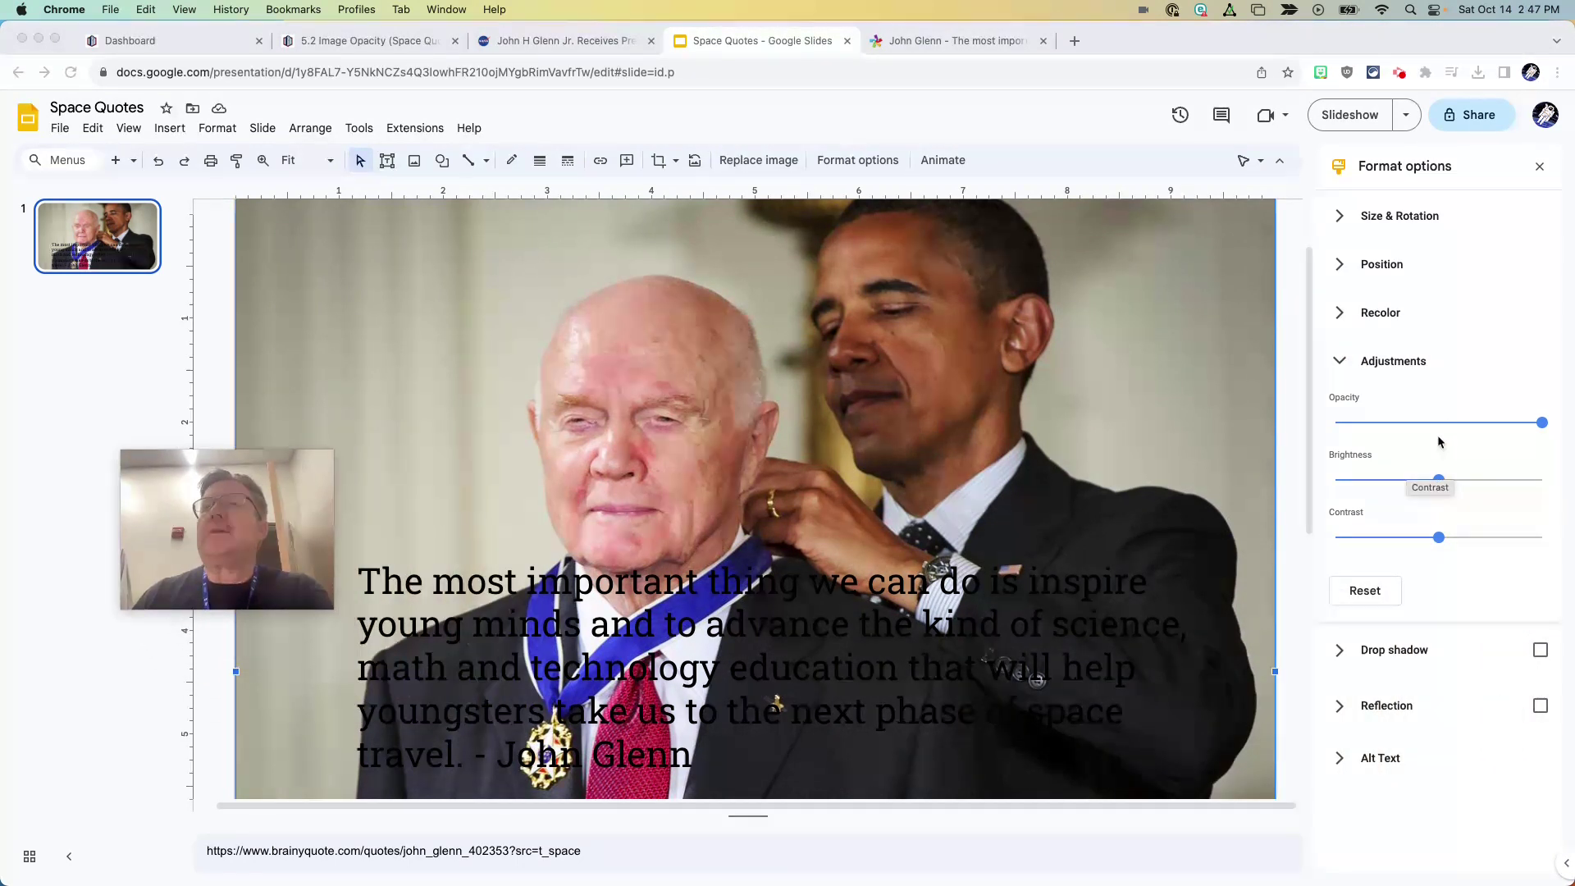
left_click(1537, 425)
left_click_drag(1542, 424, 1400, 424)
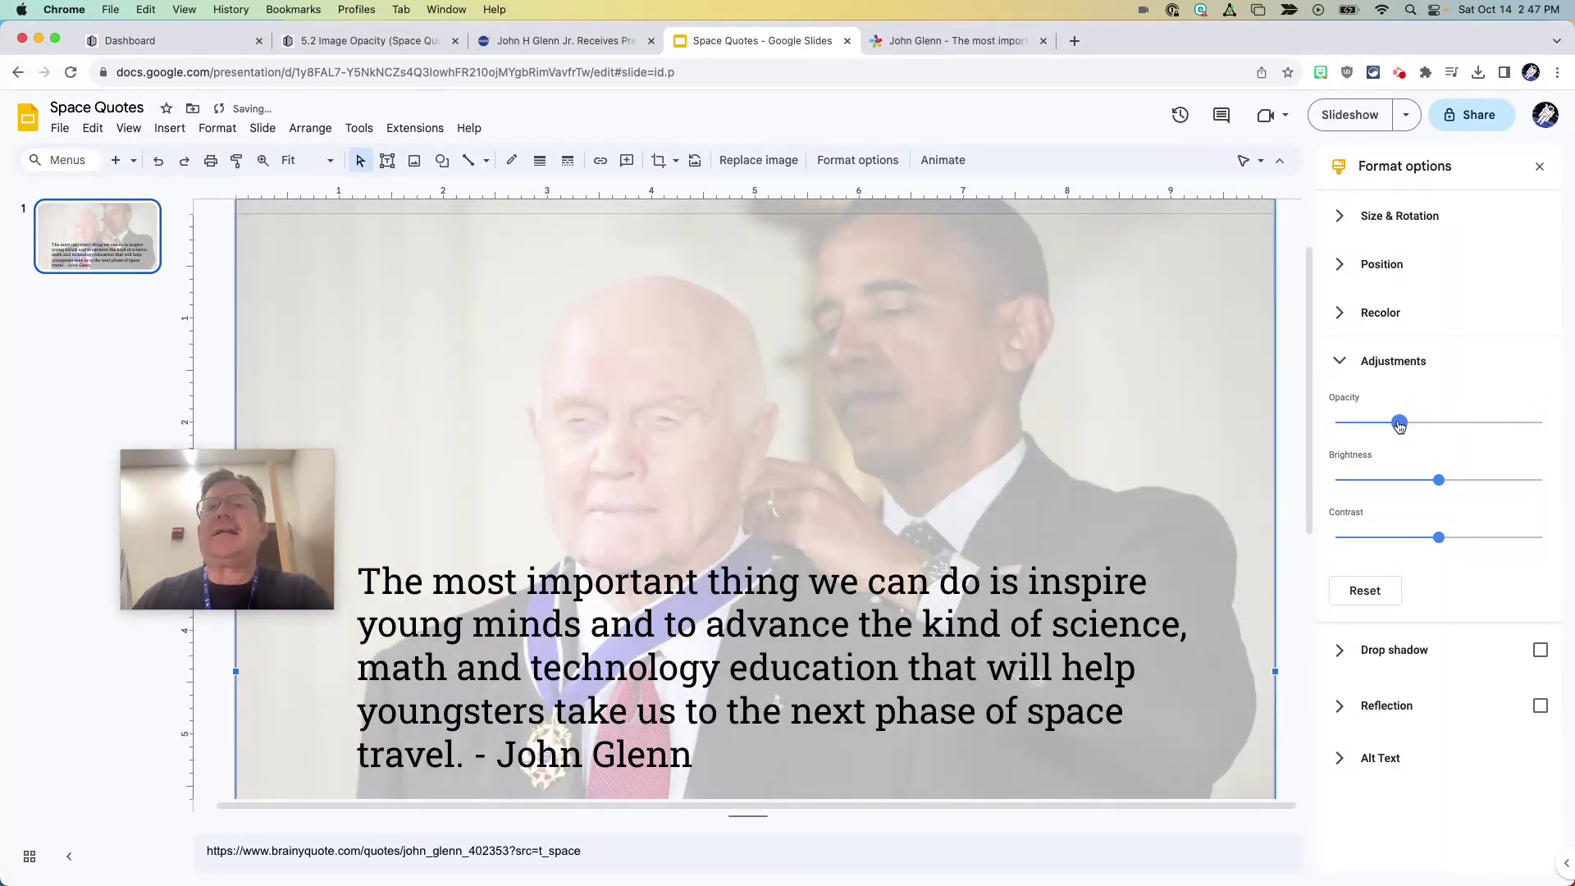
left_click(1402, 423)
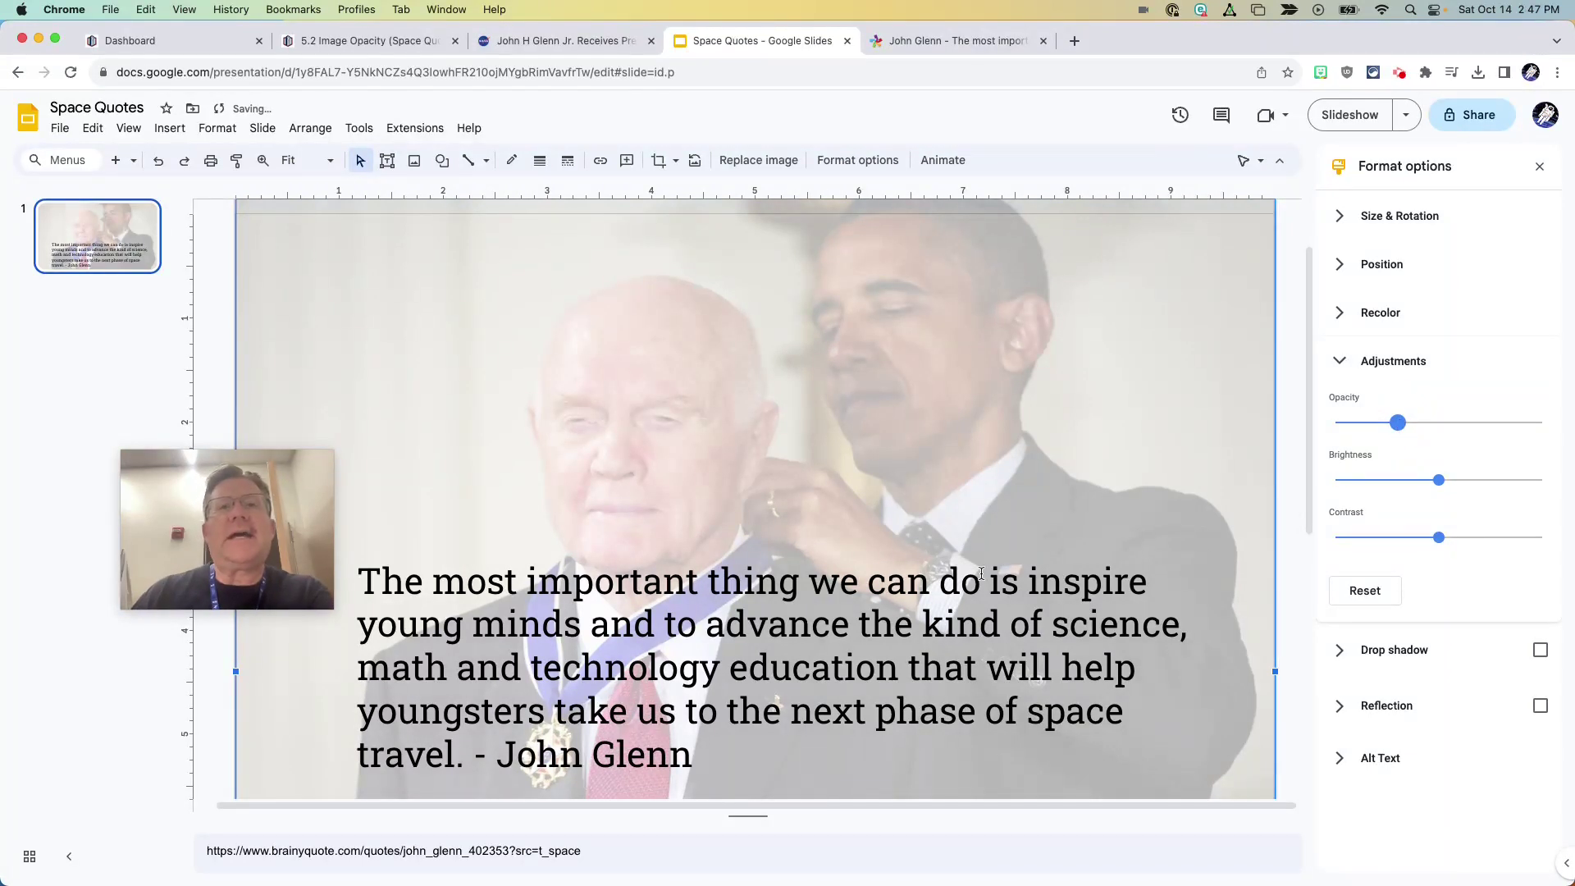
left_click(745, 688)
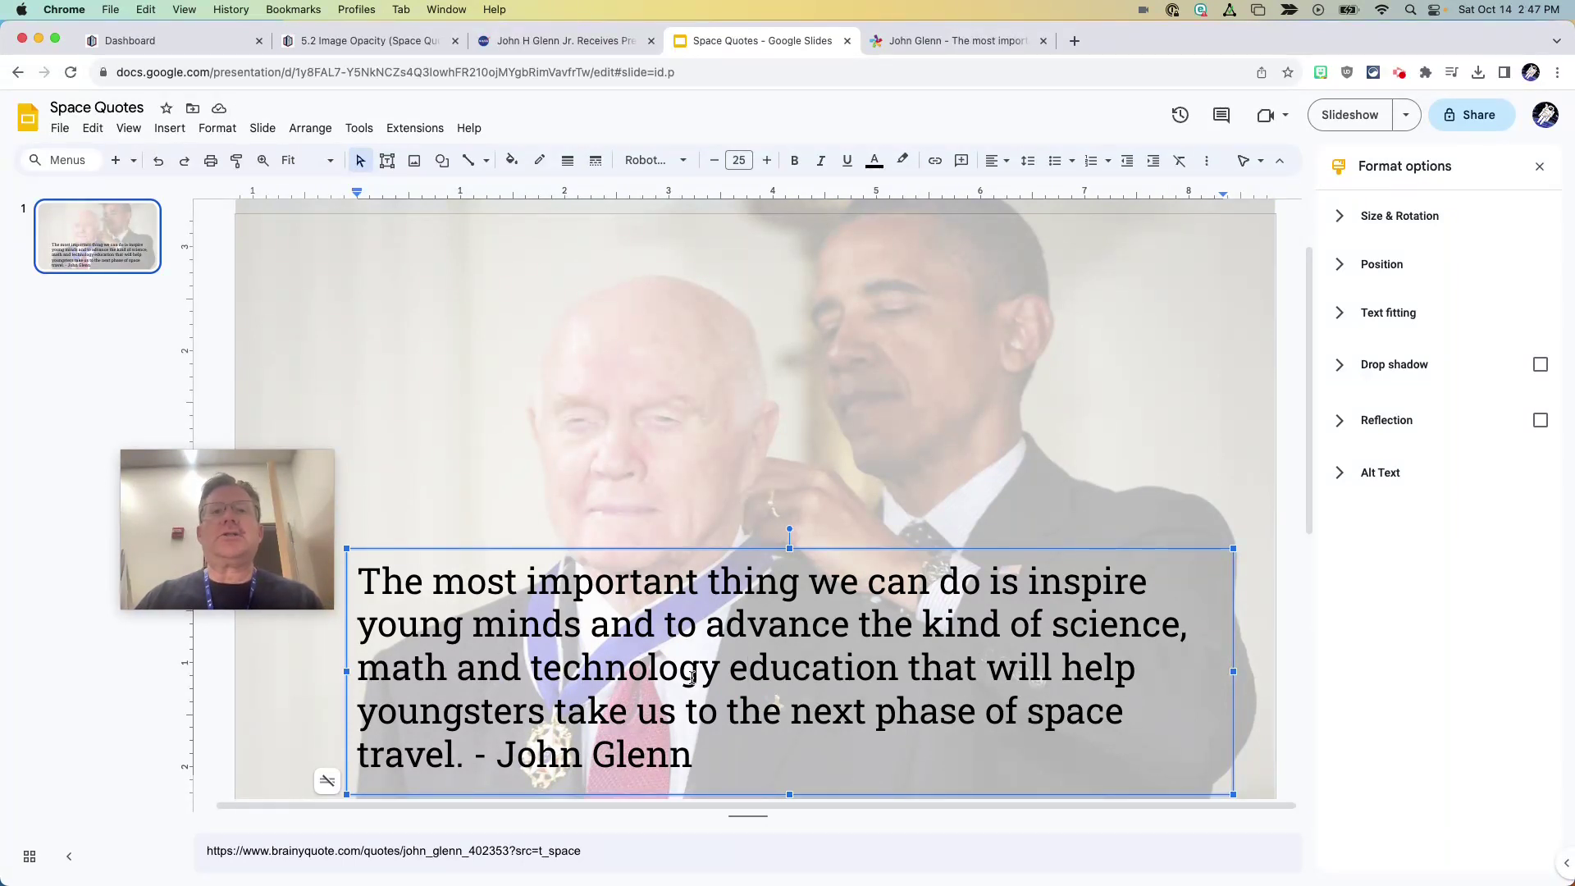
- Reduce the whole quote's font size to 23
key("super+a")
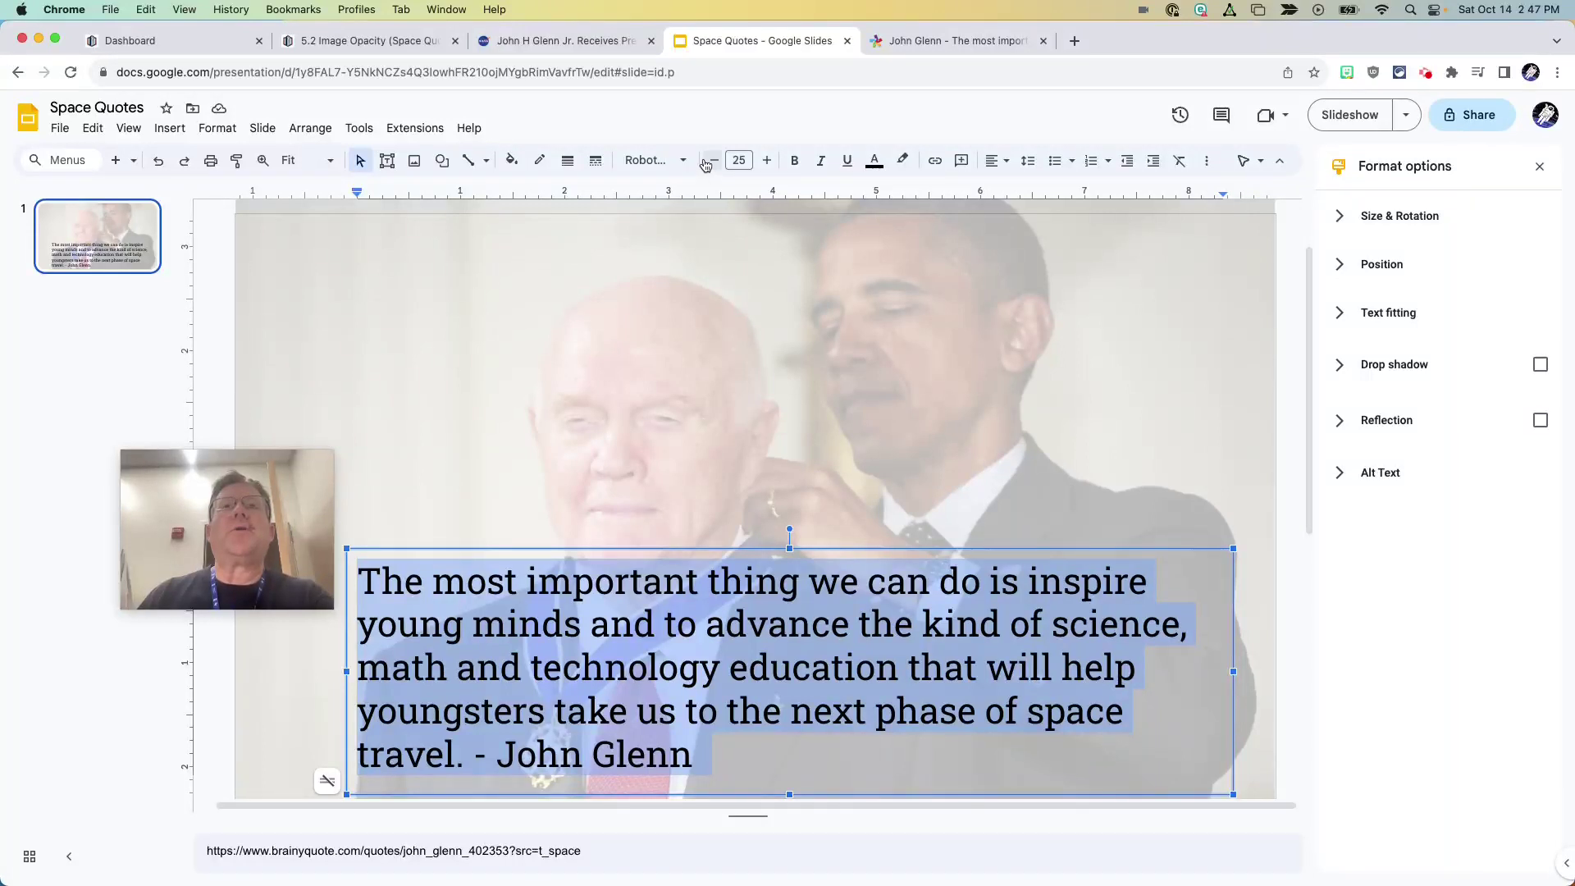
left_click(710, 160)
left_click(710, 161)
left_click_drag(275, 480, 1509, 570)
left_click(899, 419)
left_click(891, 412)
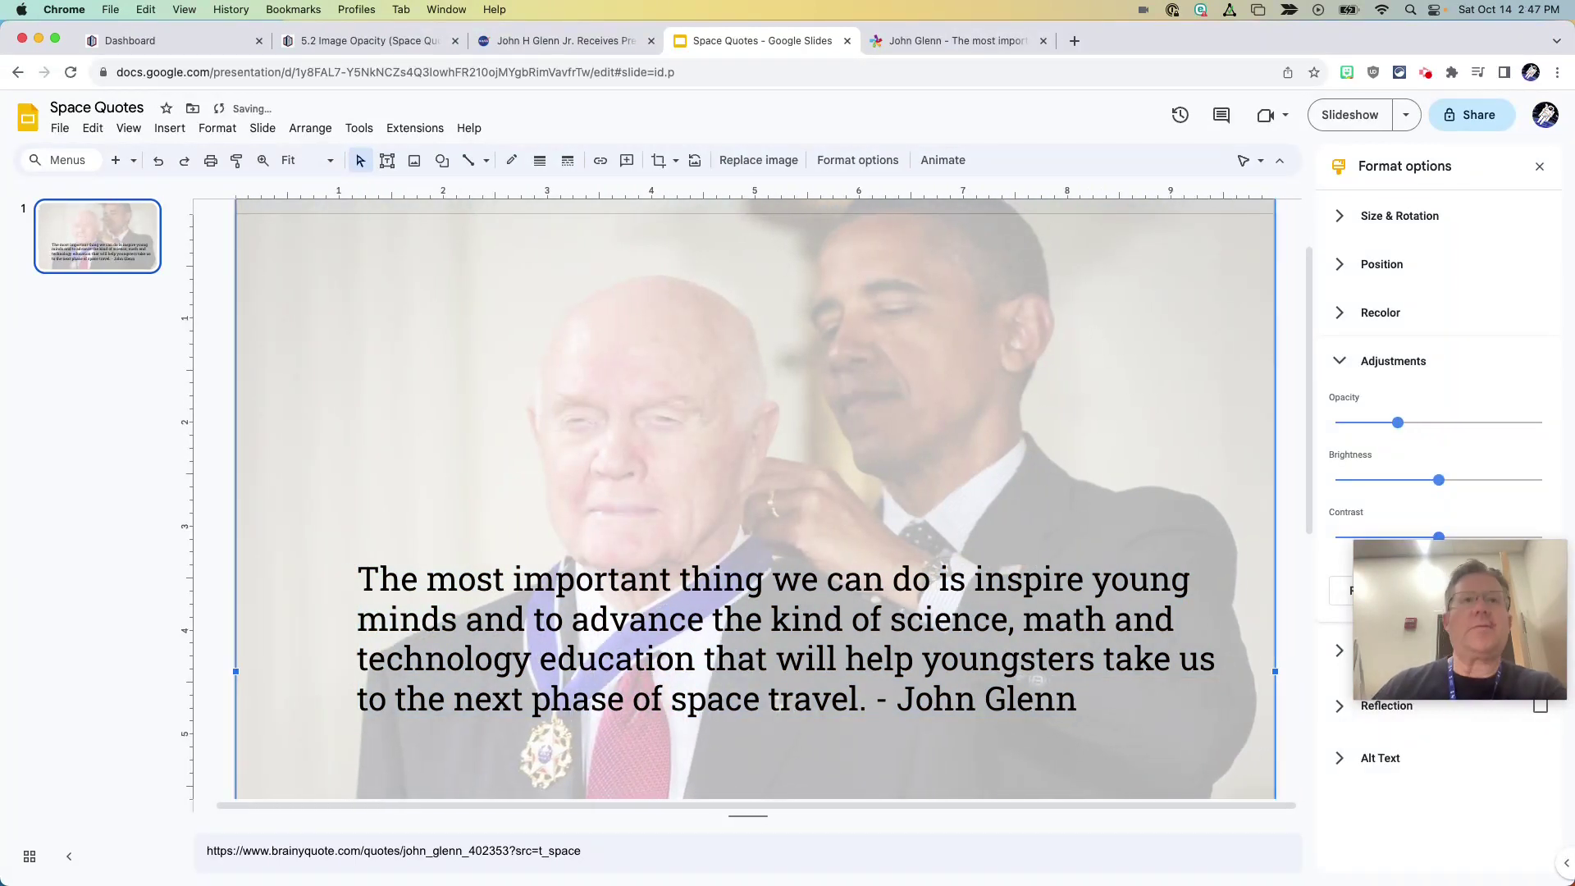
- Move the quote to the top-left as a tall narrow column and shrink it to size 21
left_click(684, 547)
left_click_drag(684, 545, 583, 234)
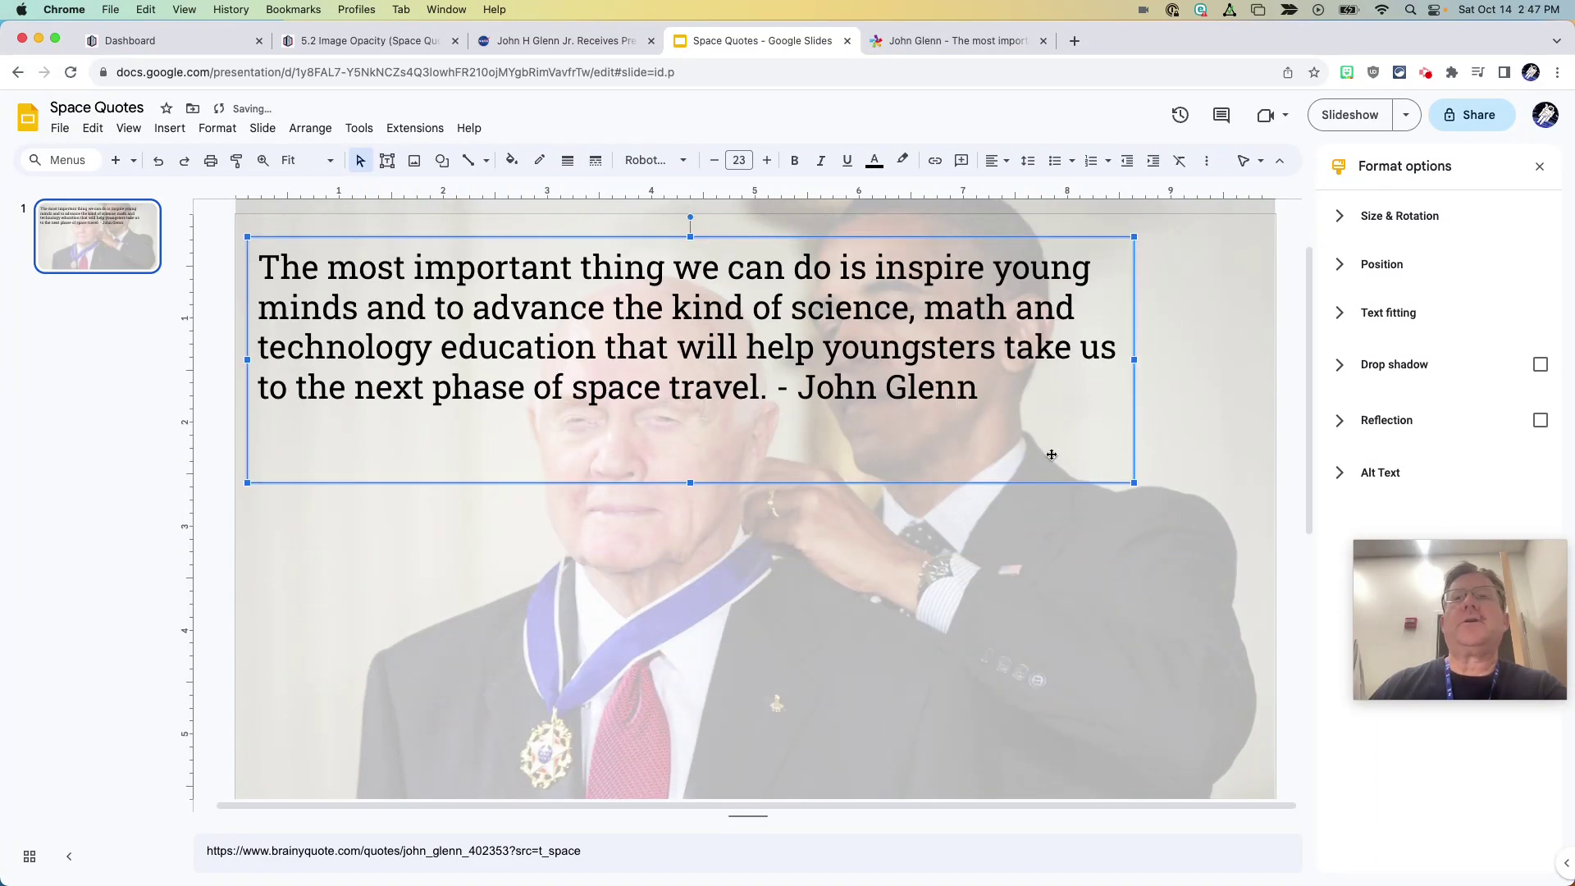
left_click_drag(1137, 485, 518, 778)
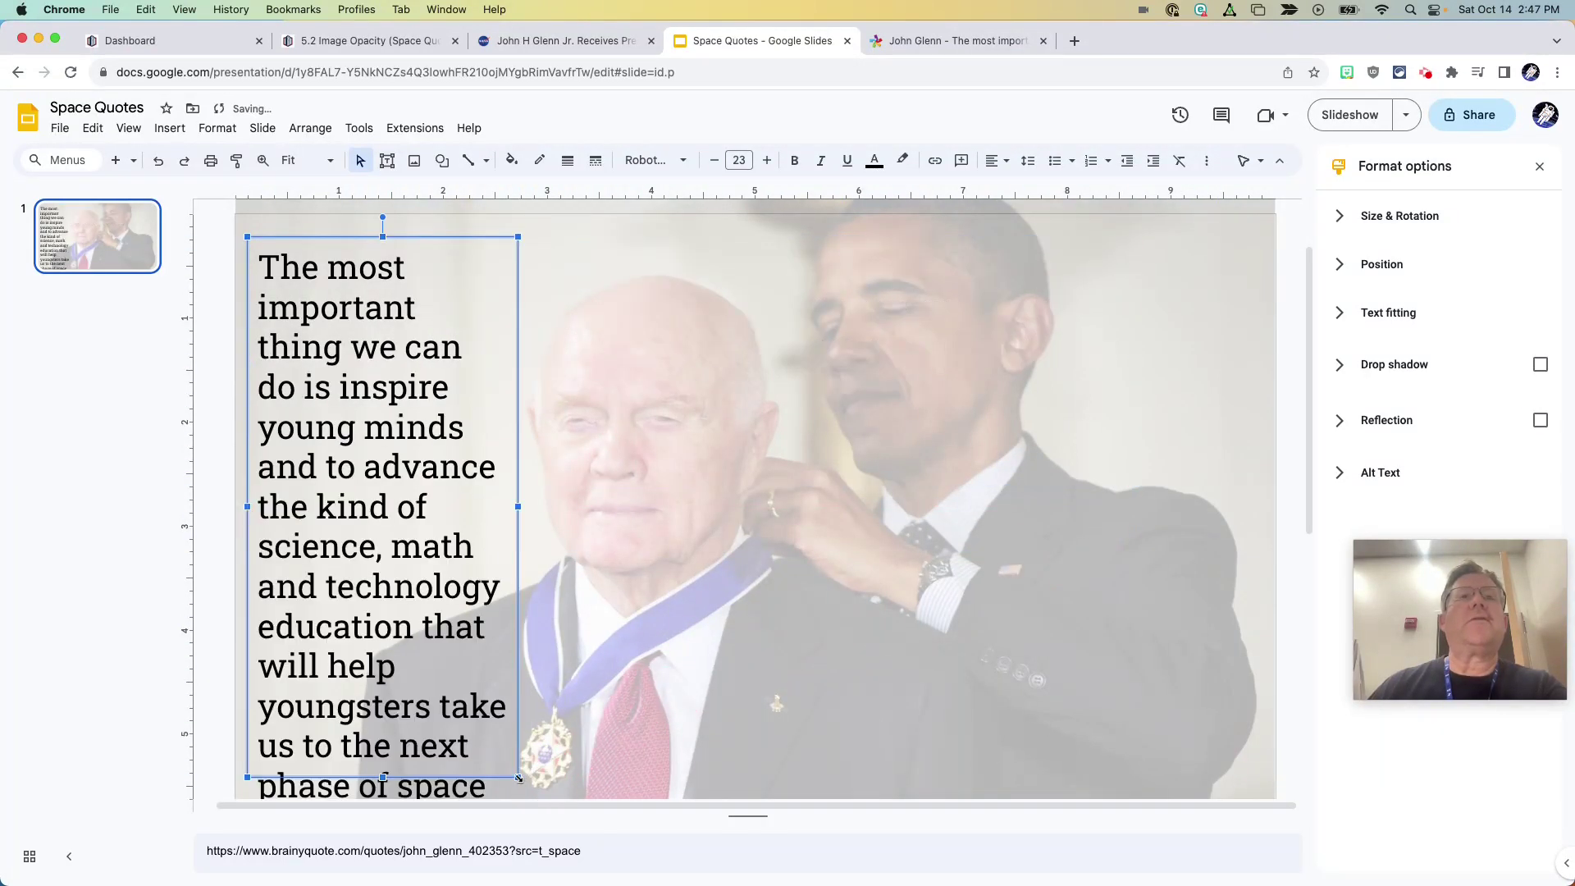
left_click(717, 163)
left_click(719, 165)
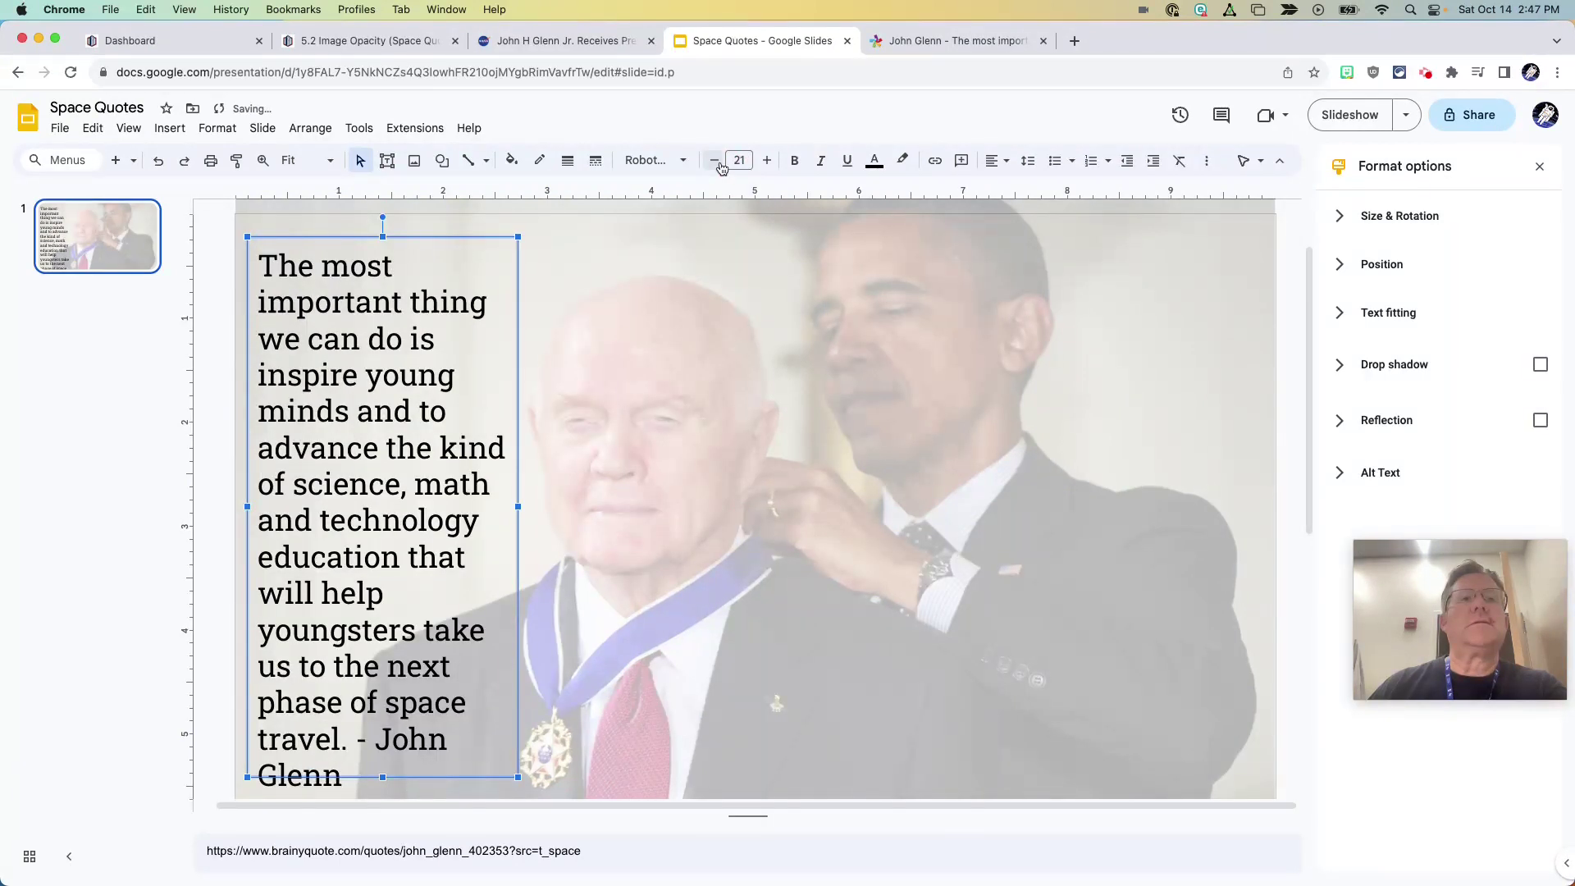
- Put '- John Glenn' on its own line beneath 'travel.'
left_click(362, 742)
double_click(362, 741)
key("Left")
key("BackSpace")
key("Return")
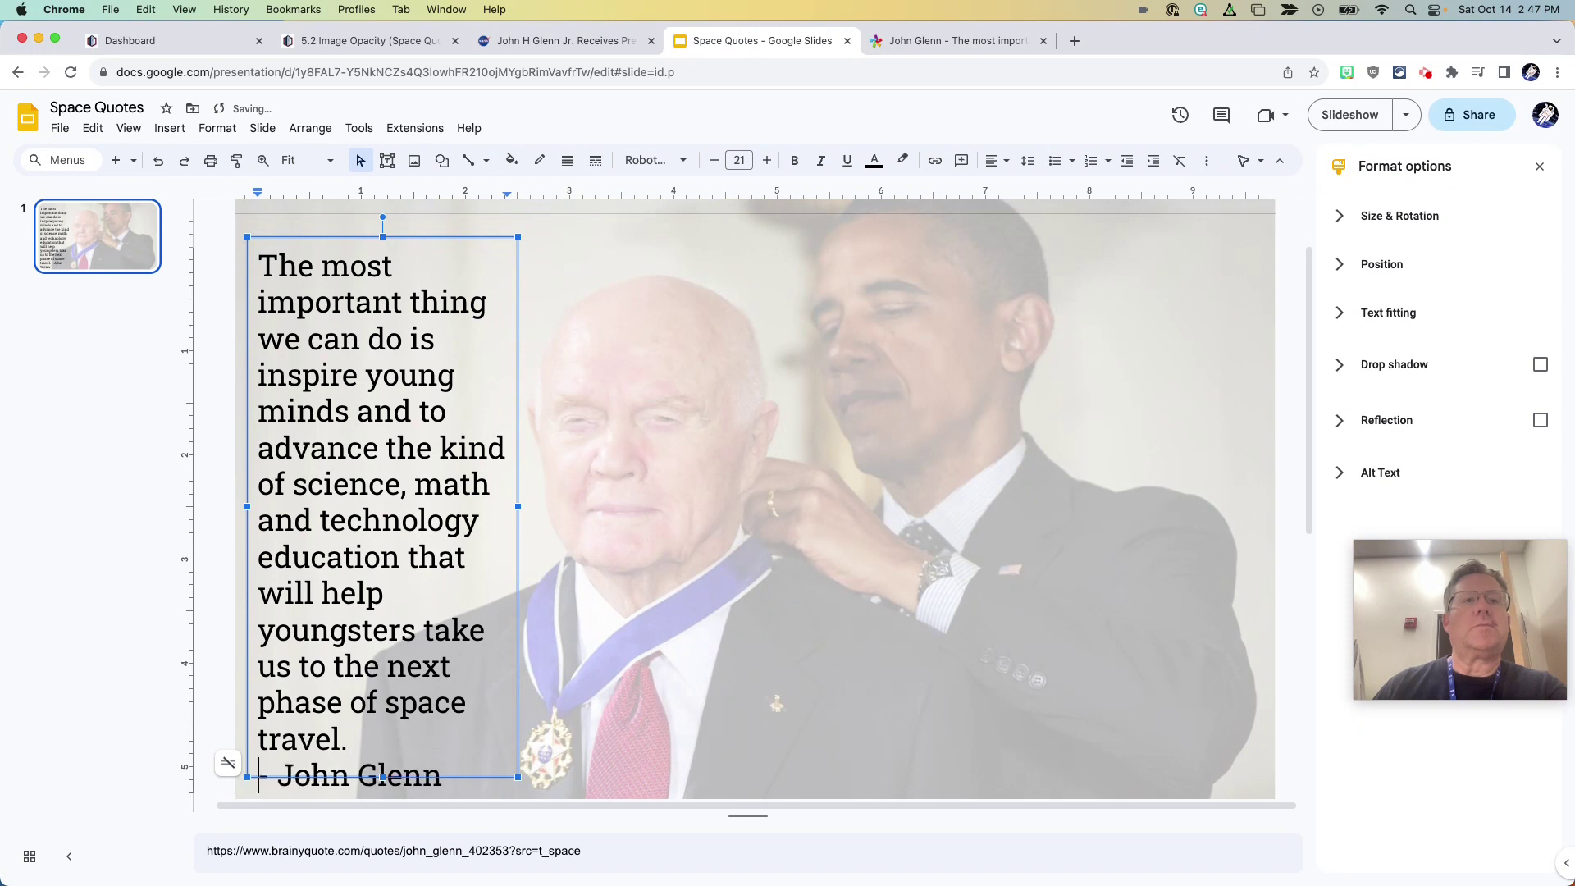
left_click(385, 797)
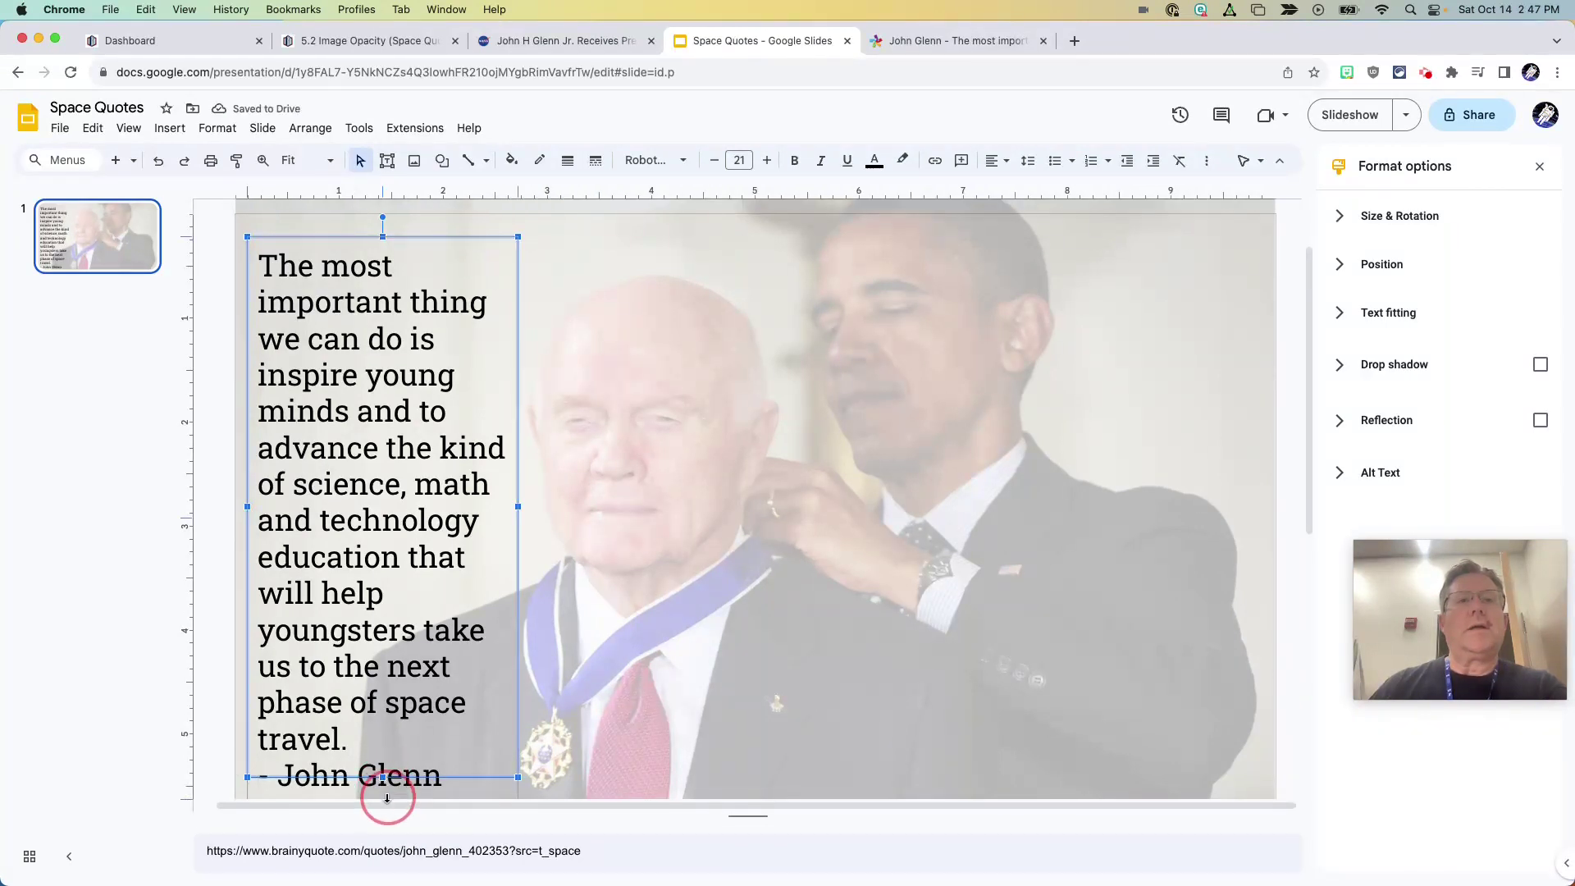
left_click(210, 728)
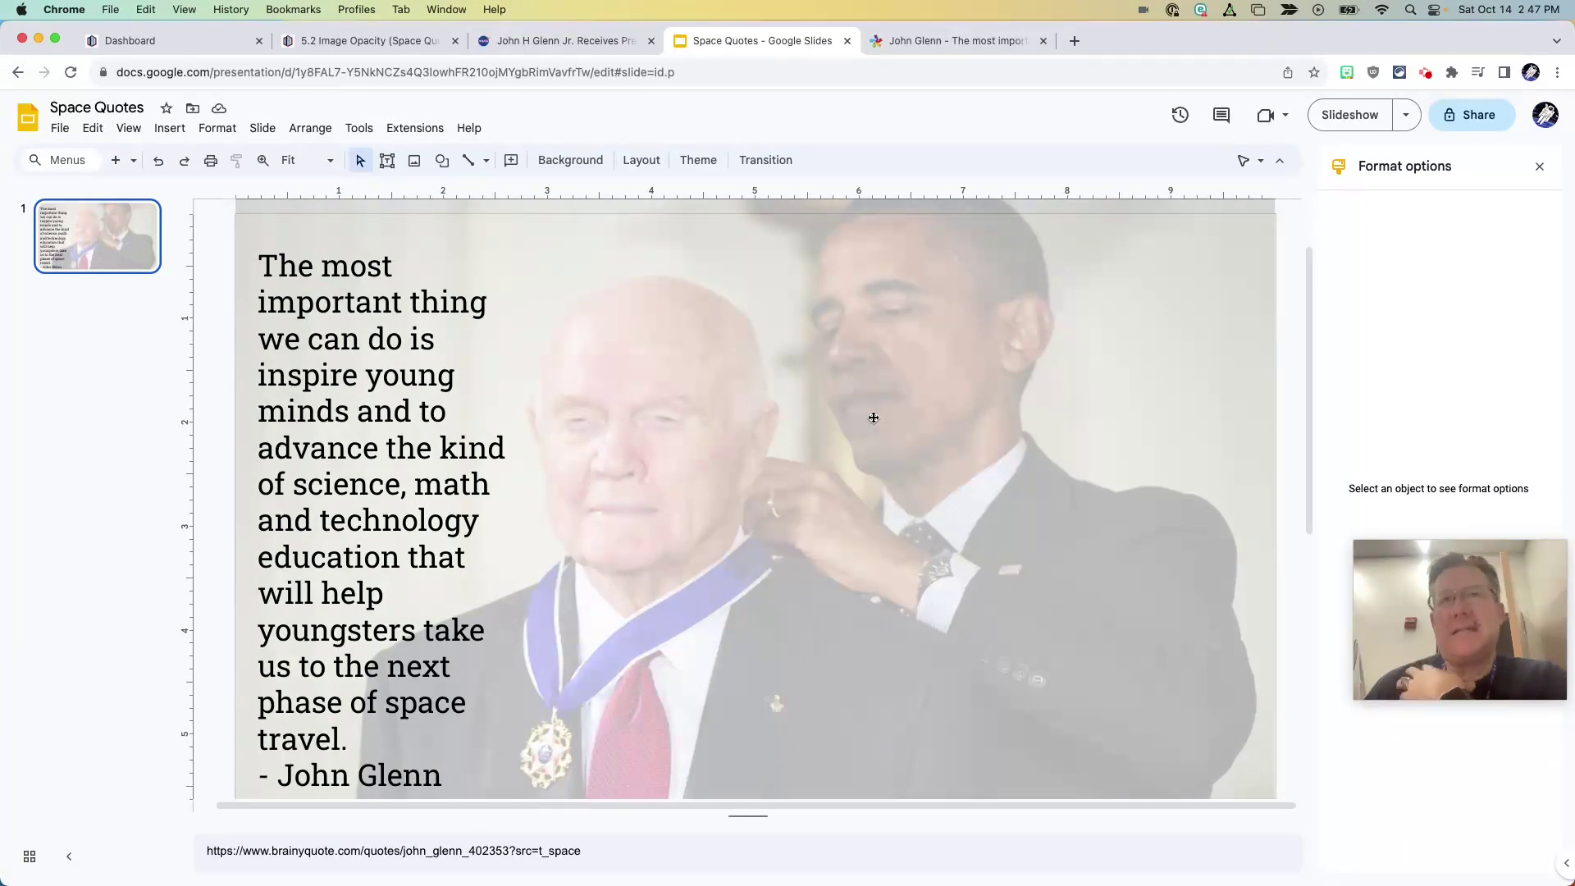
- Restore the medal photo to 100% opacity
left_click(1064, 374)
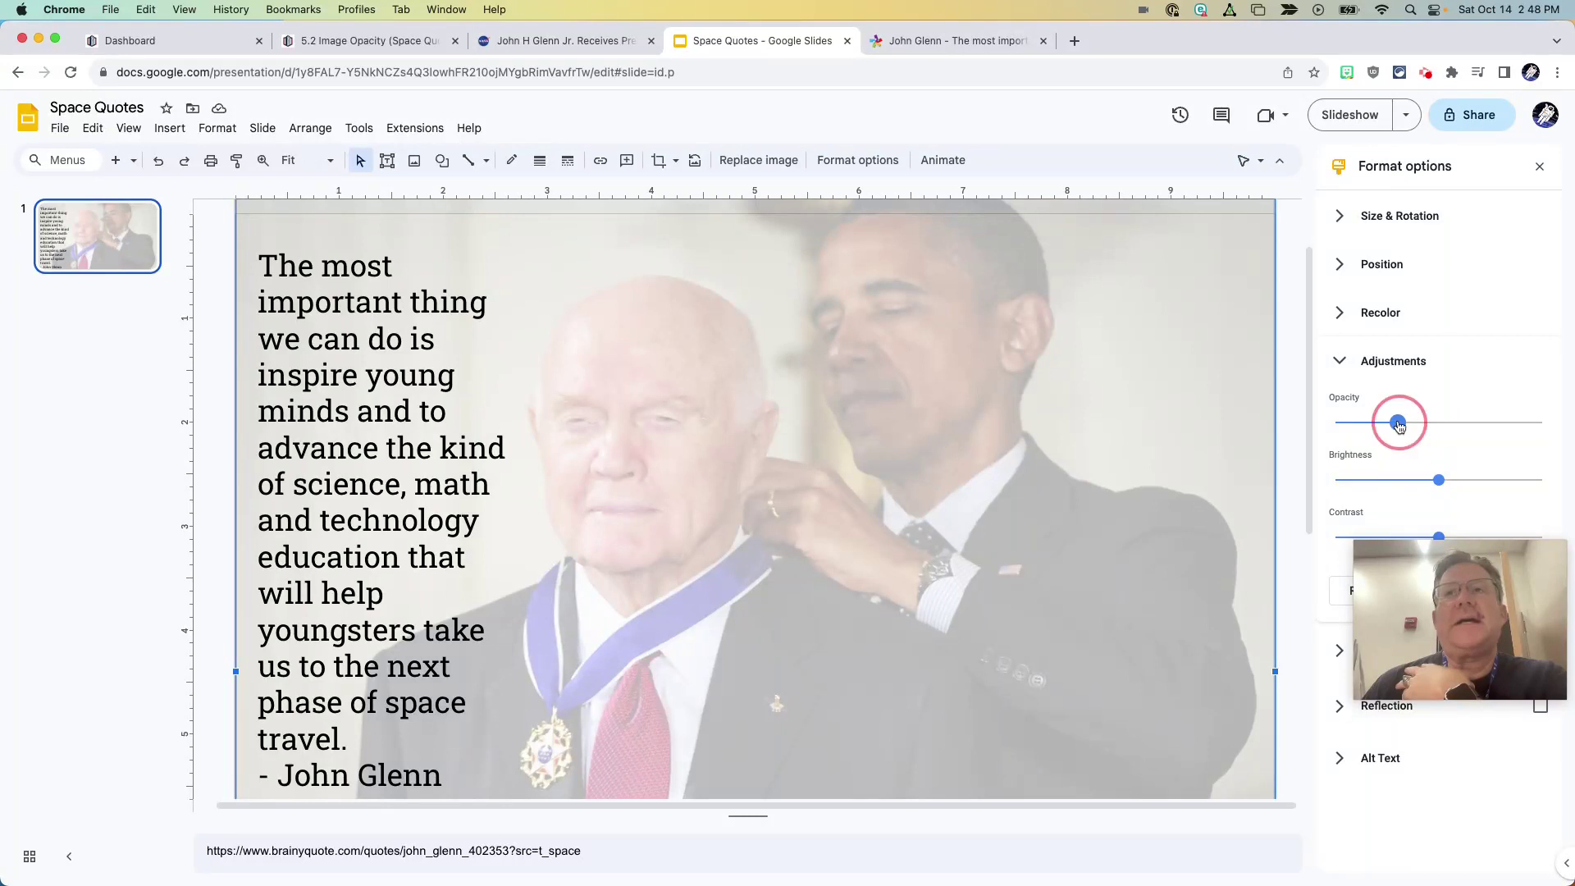
left_click_drag(1398, 424, 1549, 423)
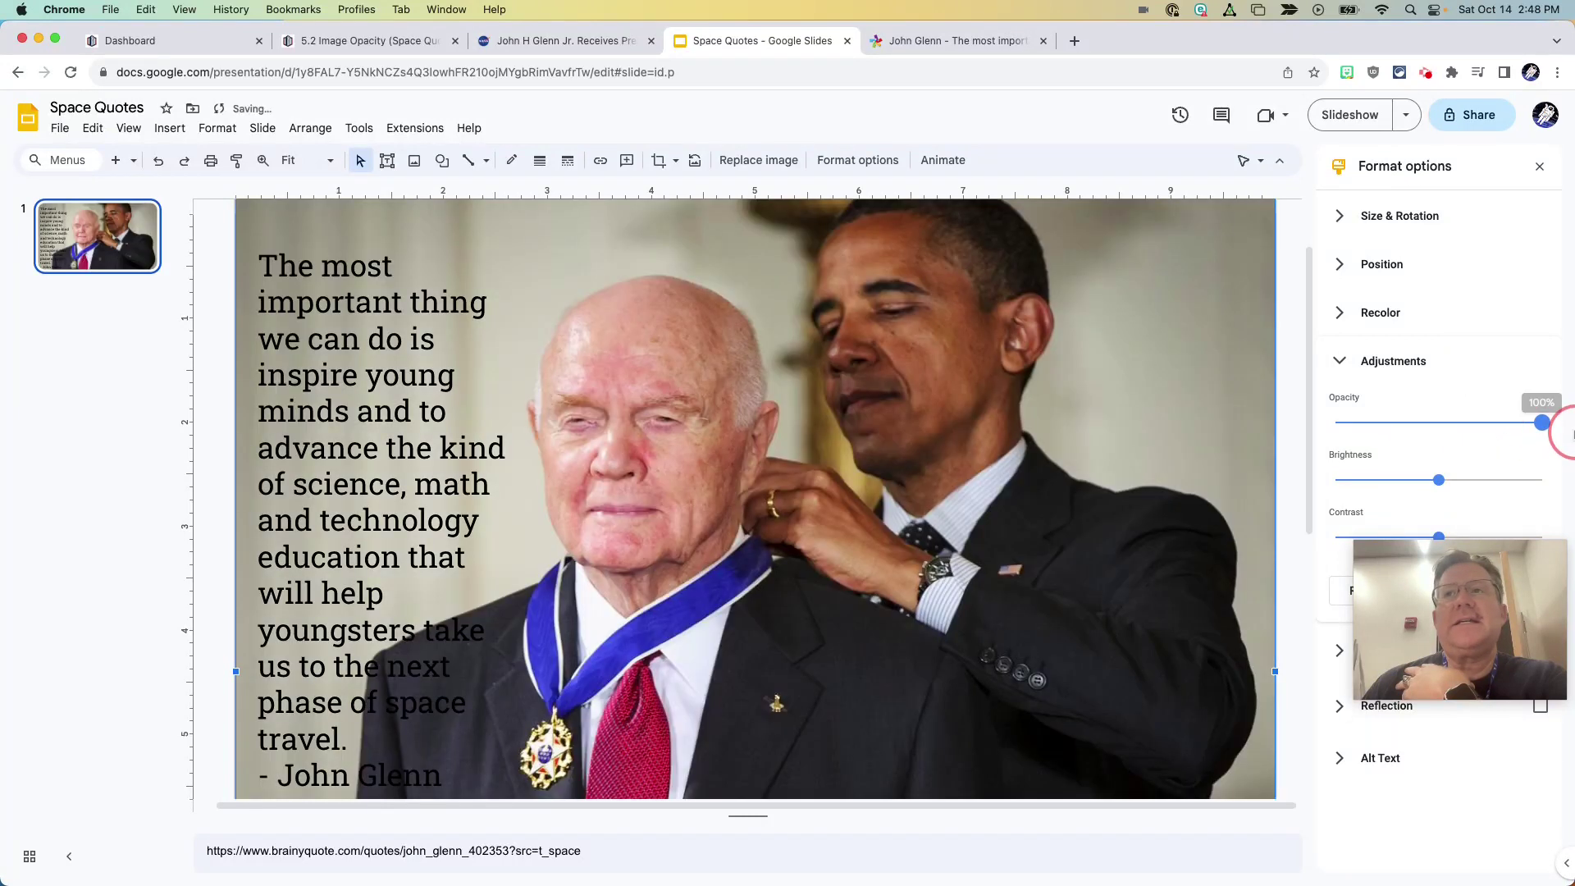
left_click(415, 490)
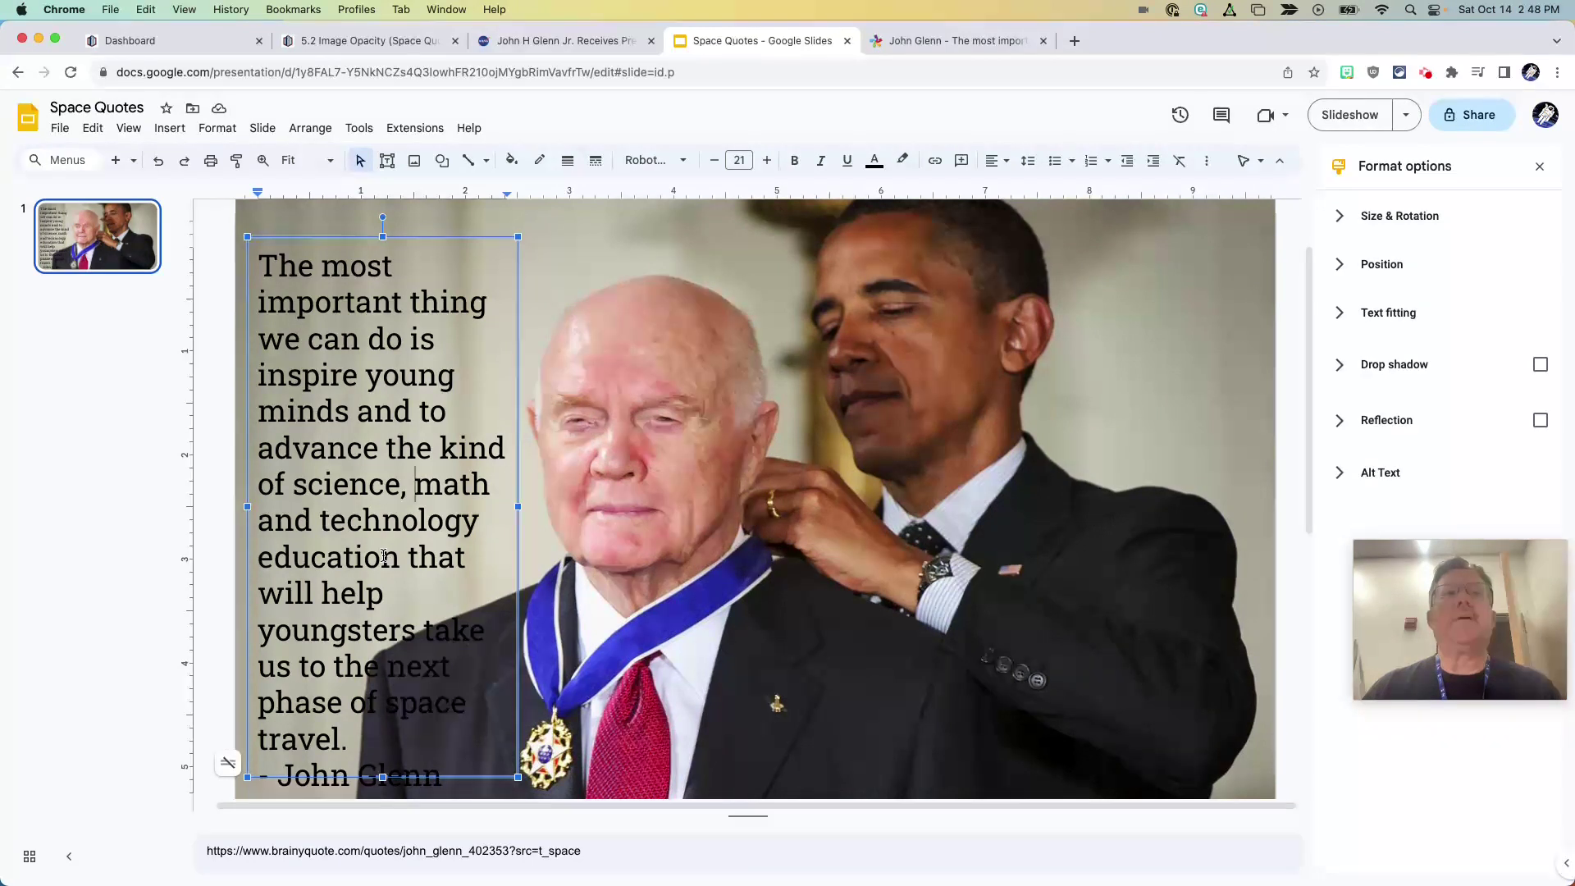
- Try white quote text, move the quote box up, and shrink the text to size 19
key("super+a")
left_click(876, 160)
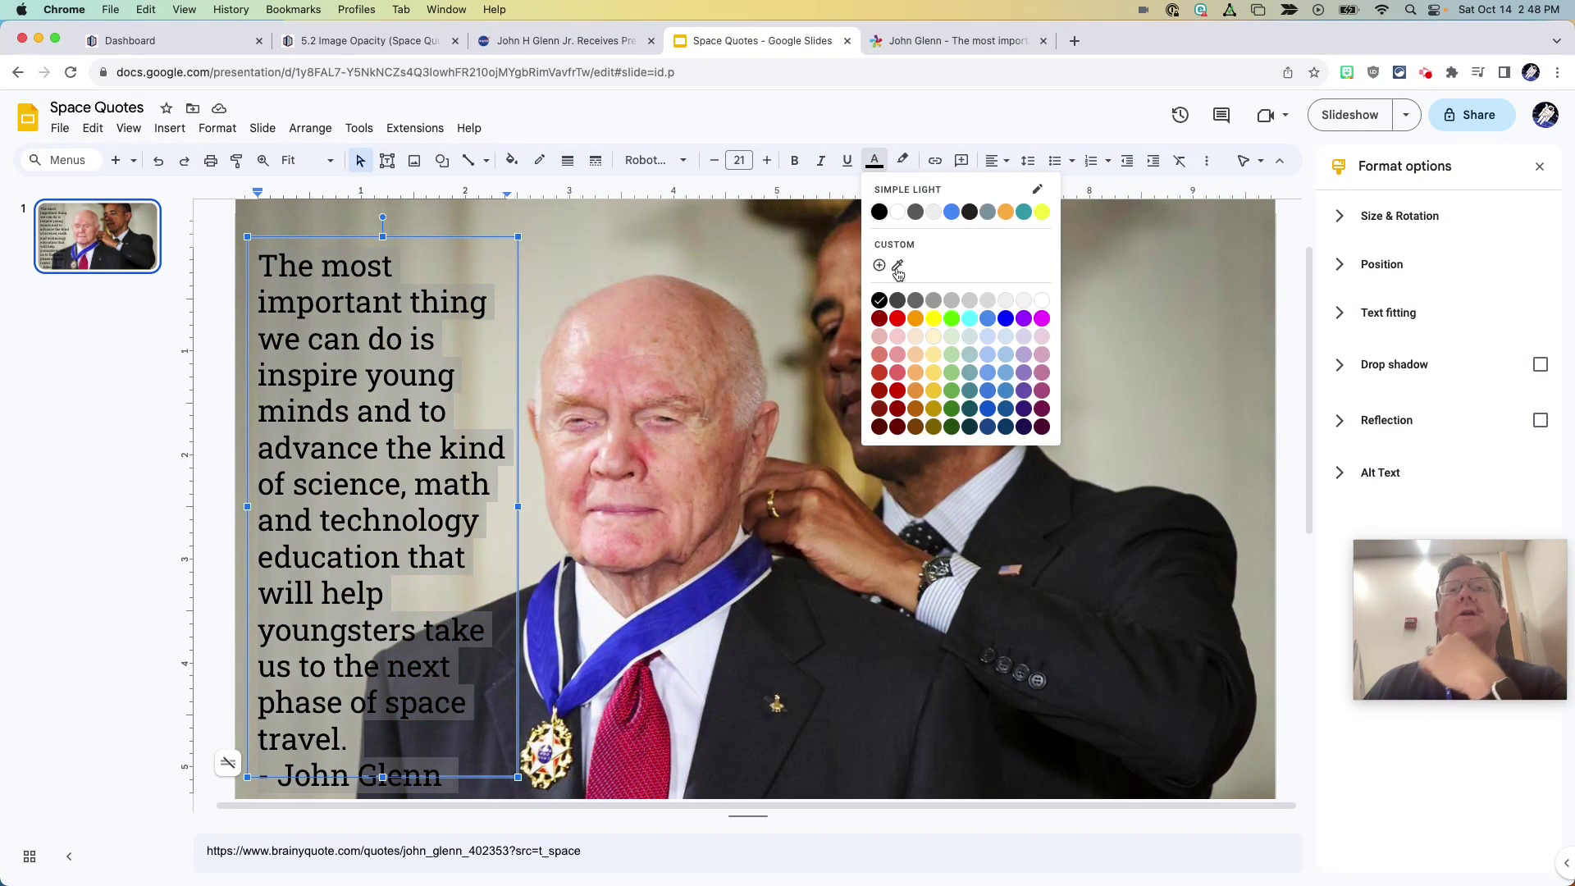
left_click(1046, 299)
left_click(204, 371)
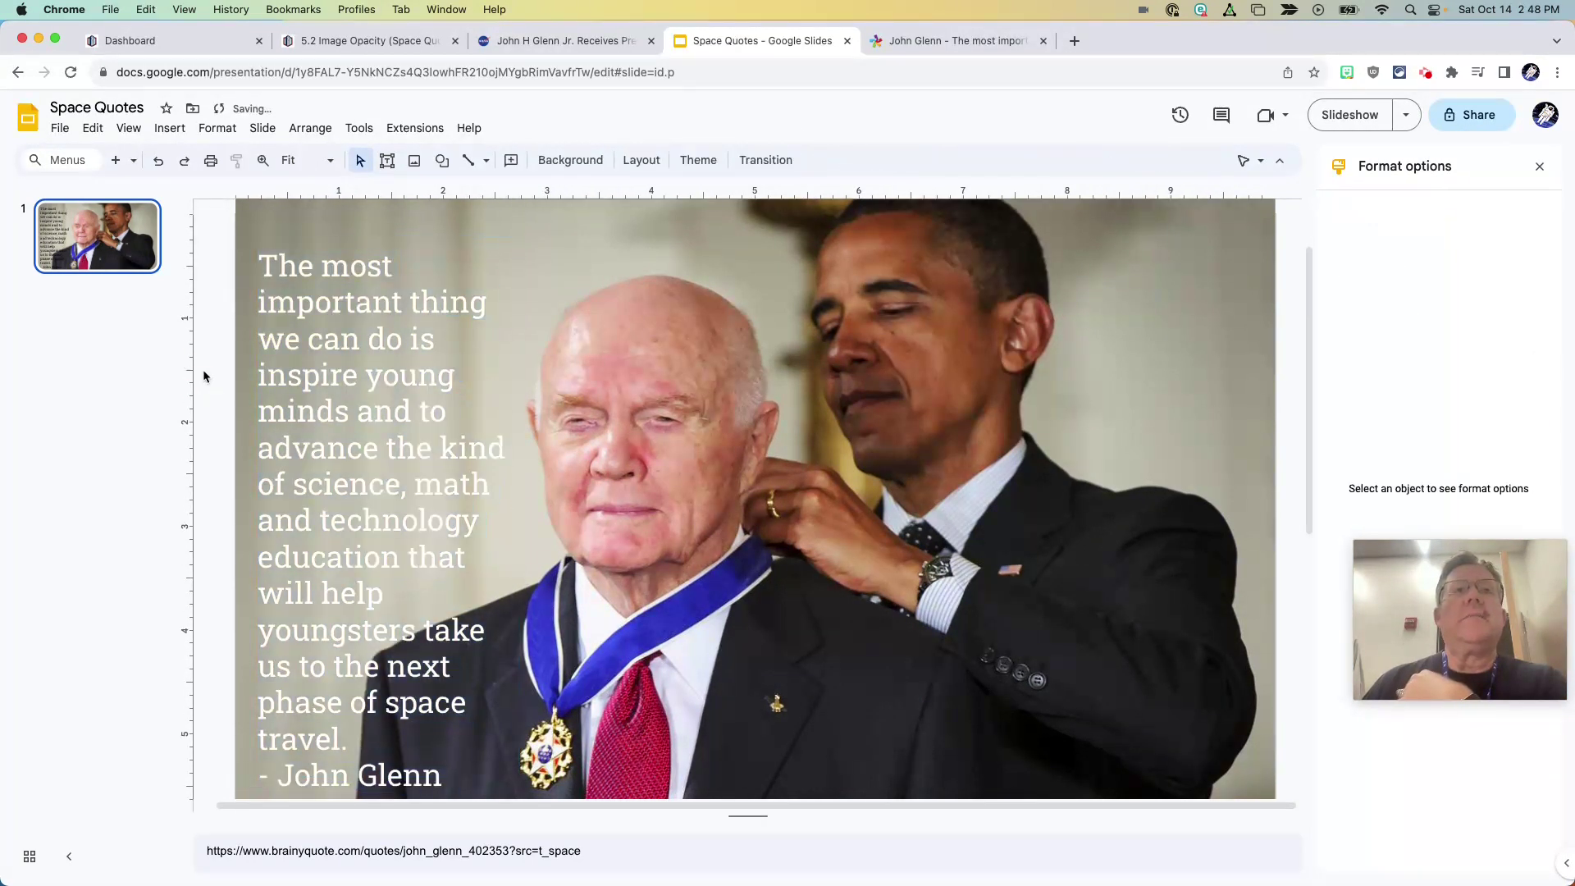
left_click(374, 447)
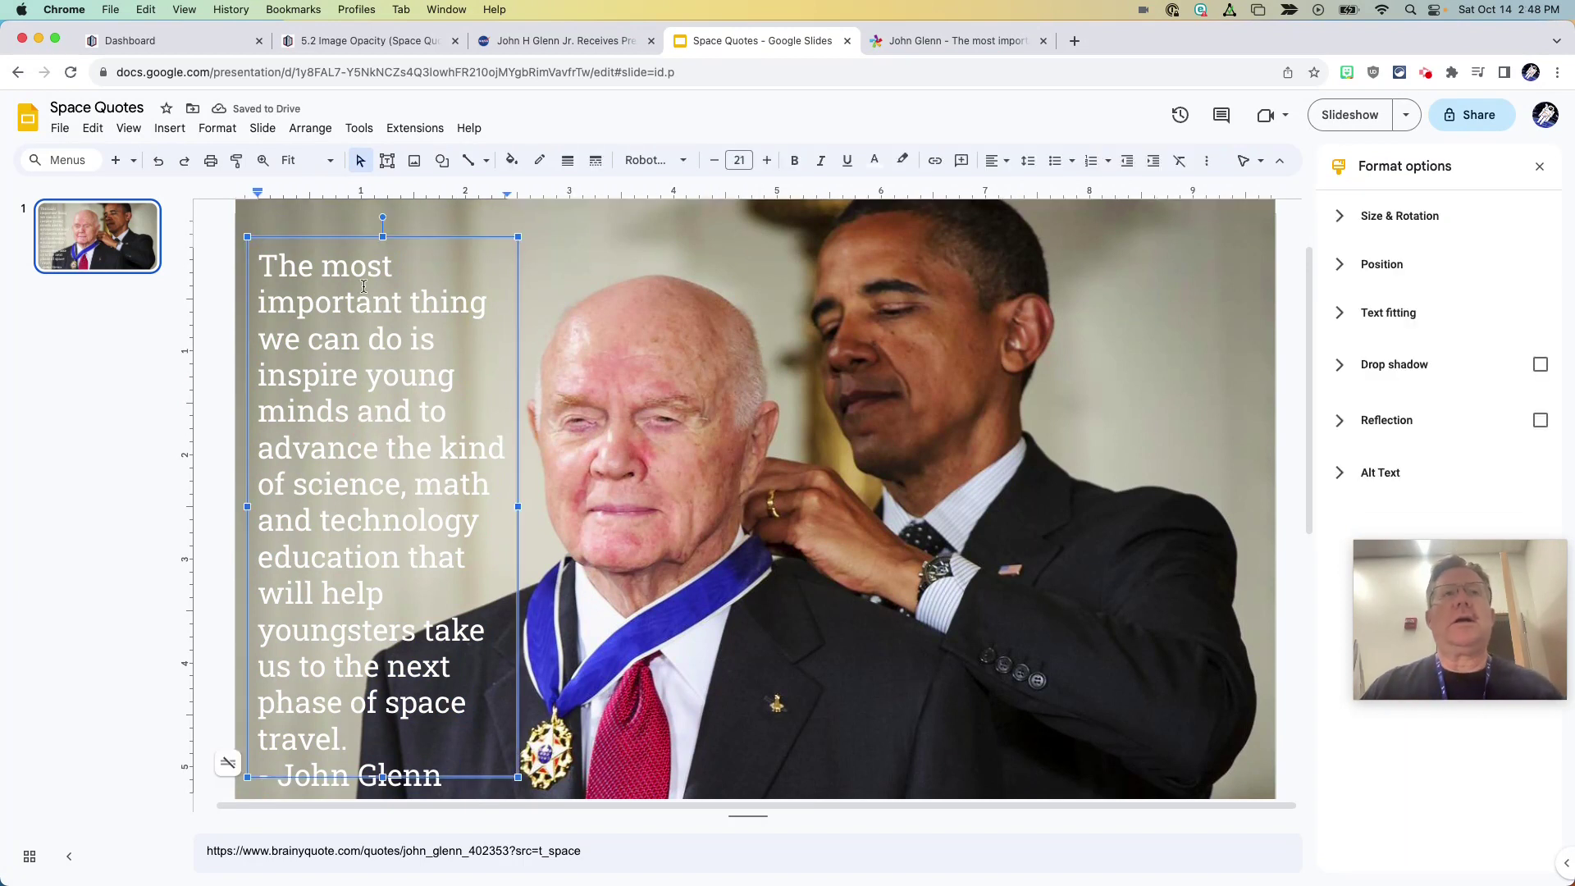
left_click_drag(327, 236, 325, 215)
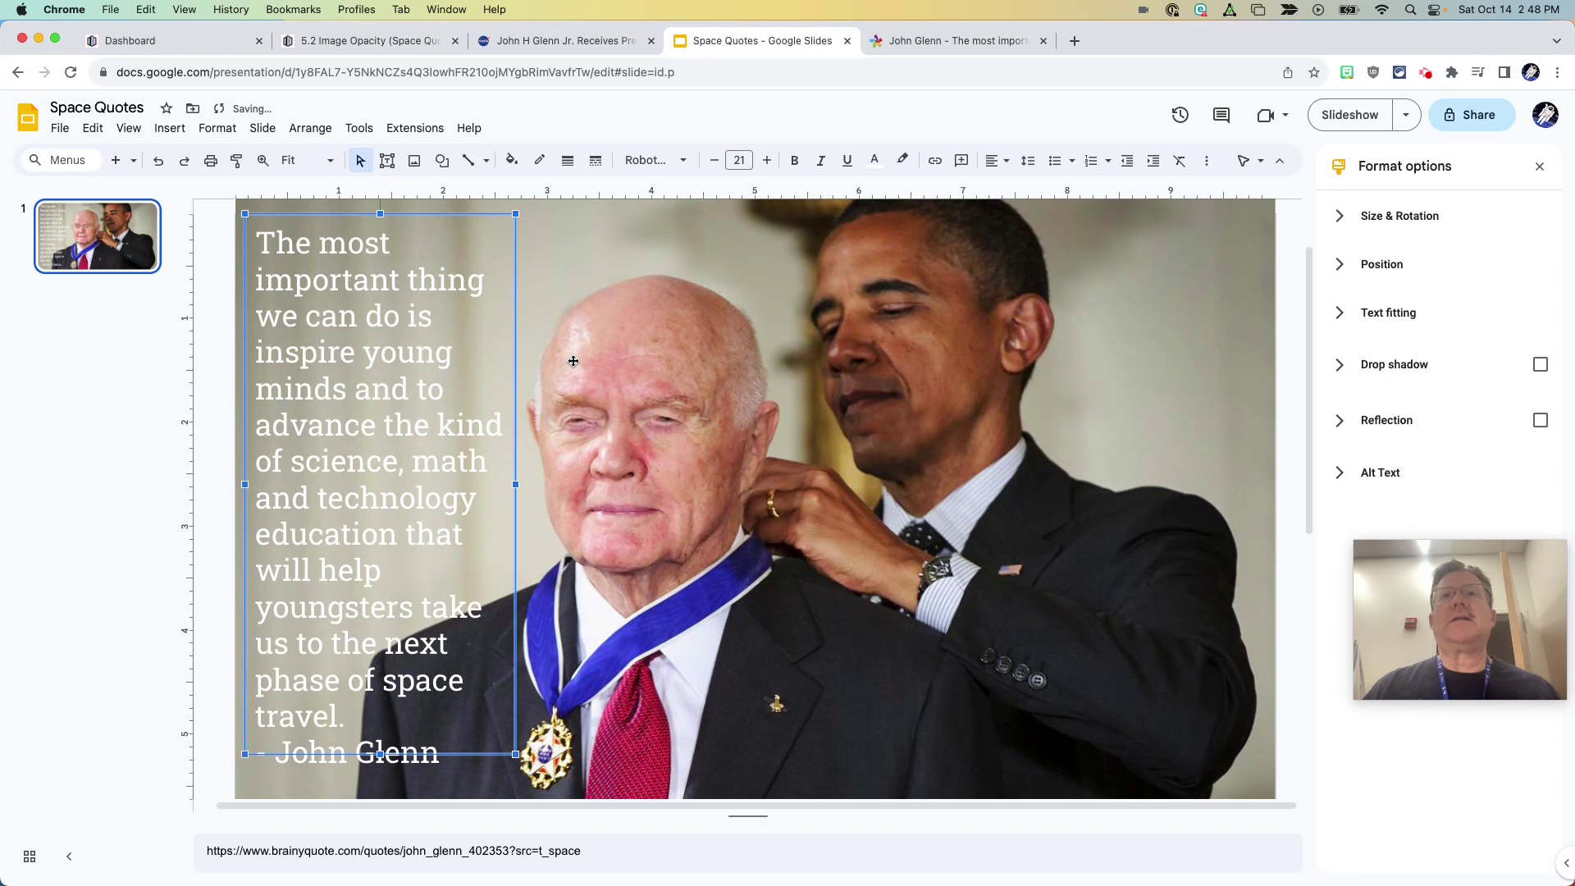
left_click(715, 160)
left_click(715, 160)
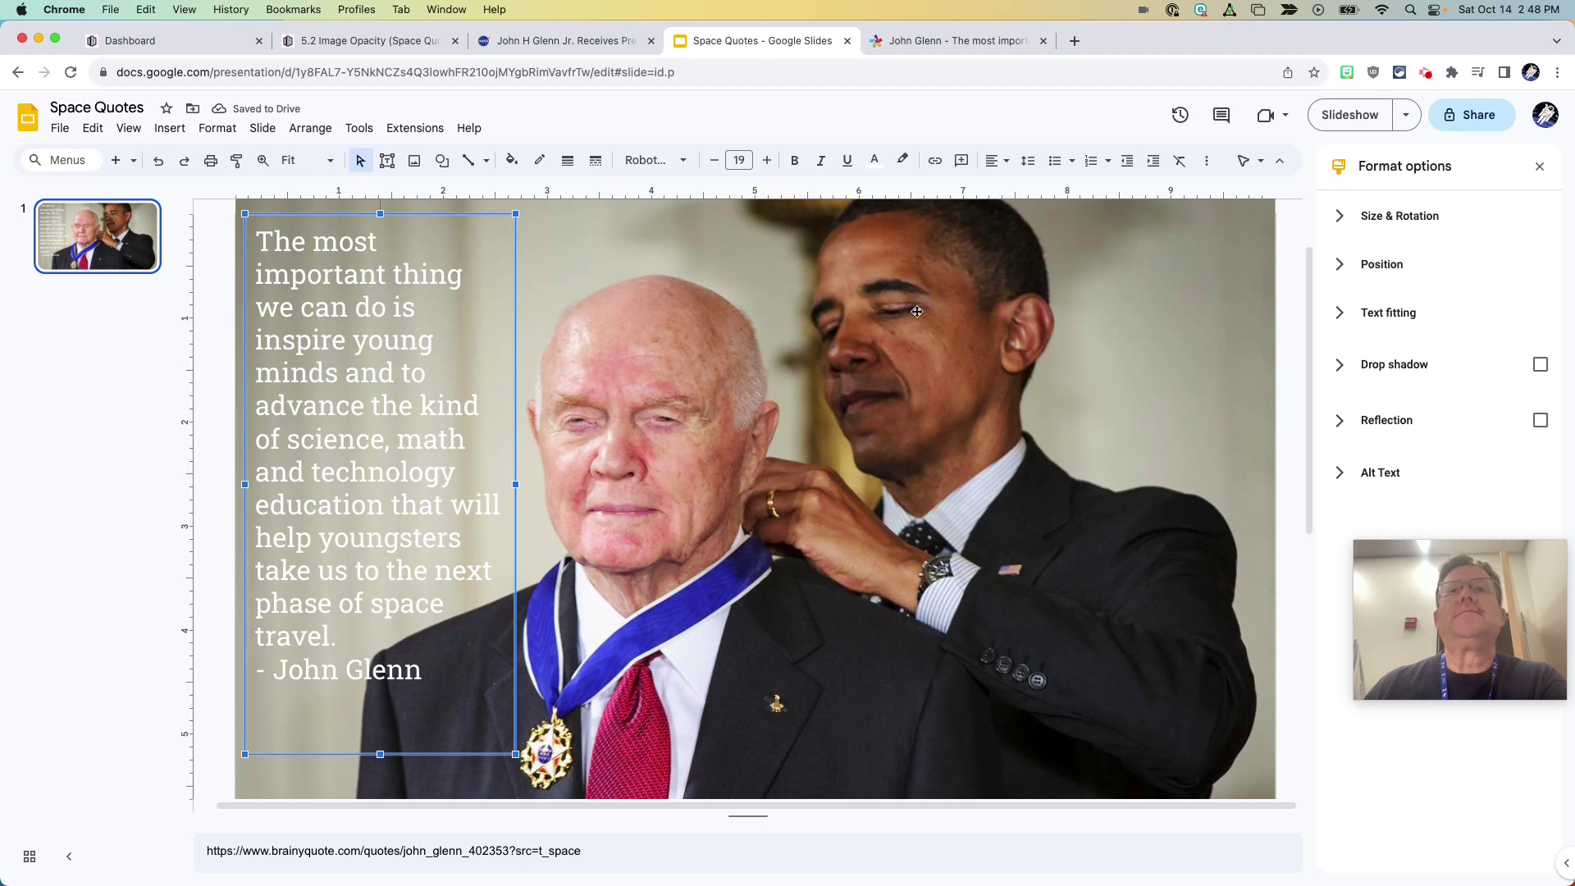
- Make the quote text black at size 18, then fade the photo to about one-third opacity
left_click(874, 160)
left_click(1006, 318)
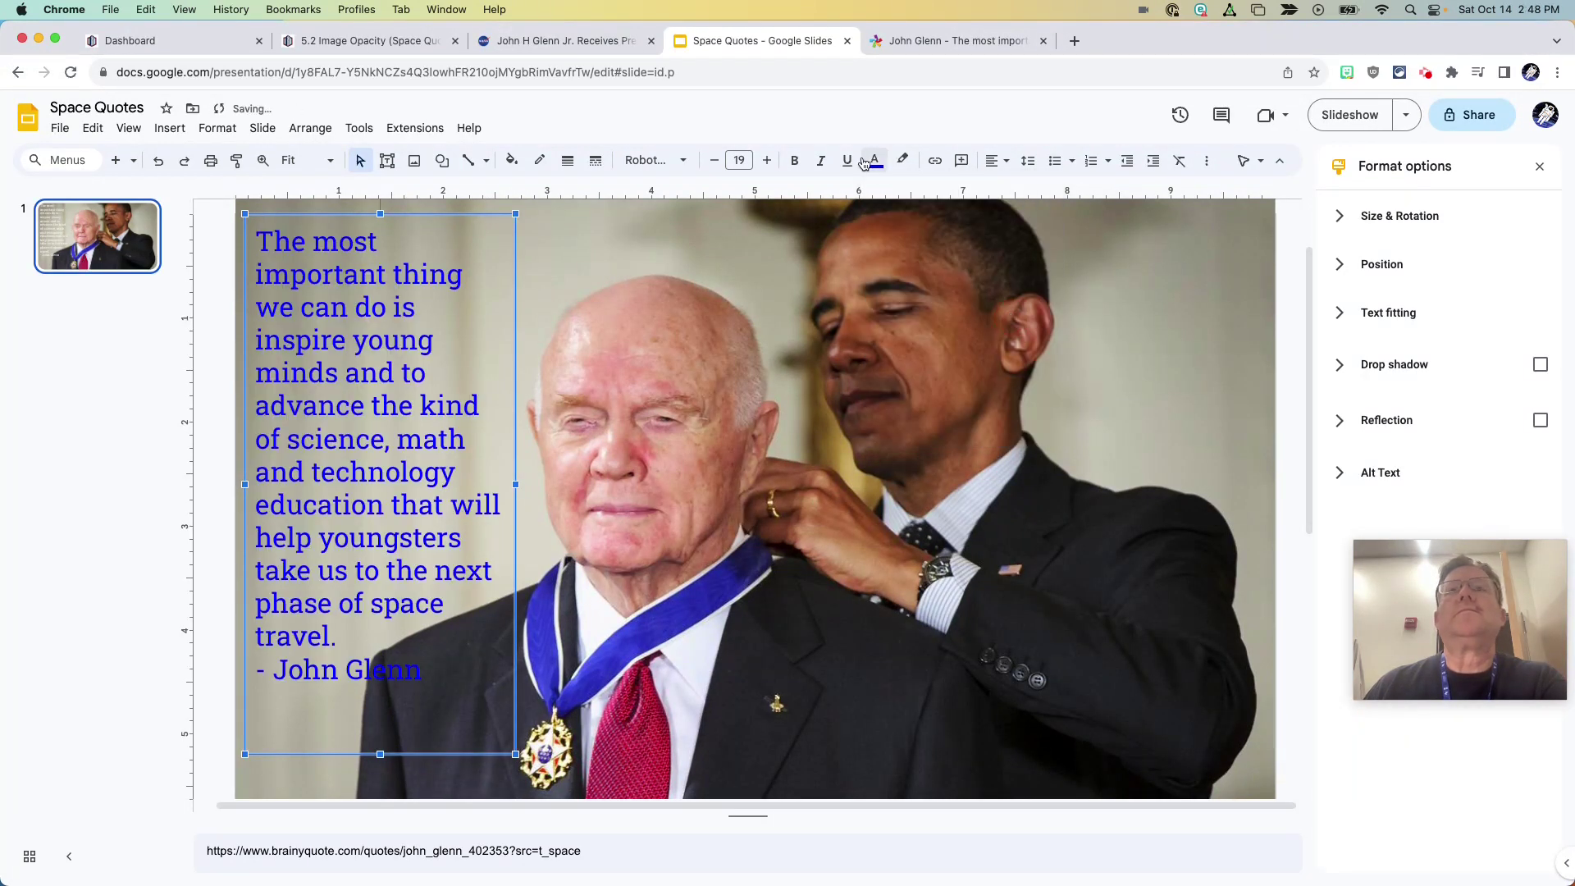
left_click(864, 163)
left_click(878, 301)
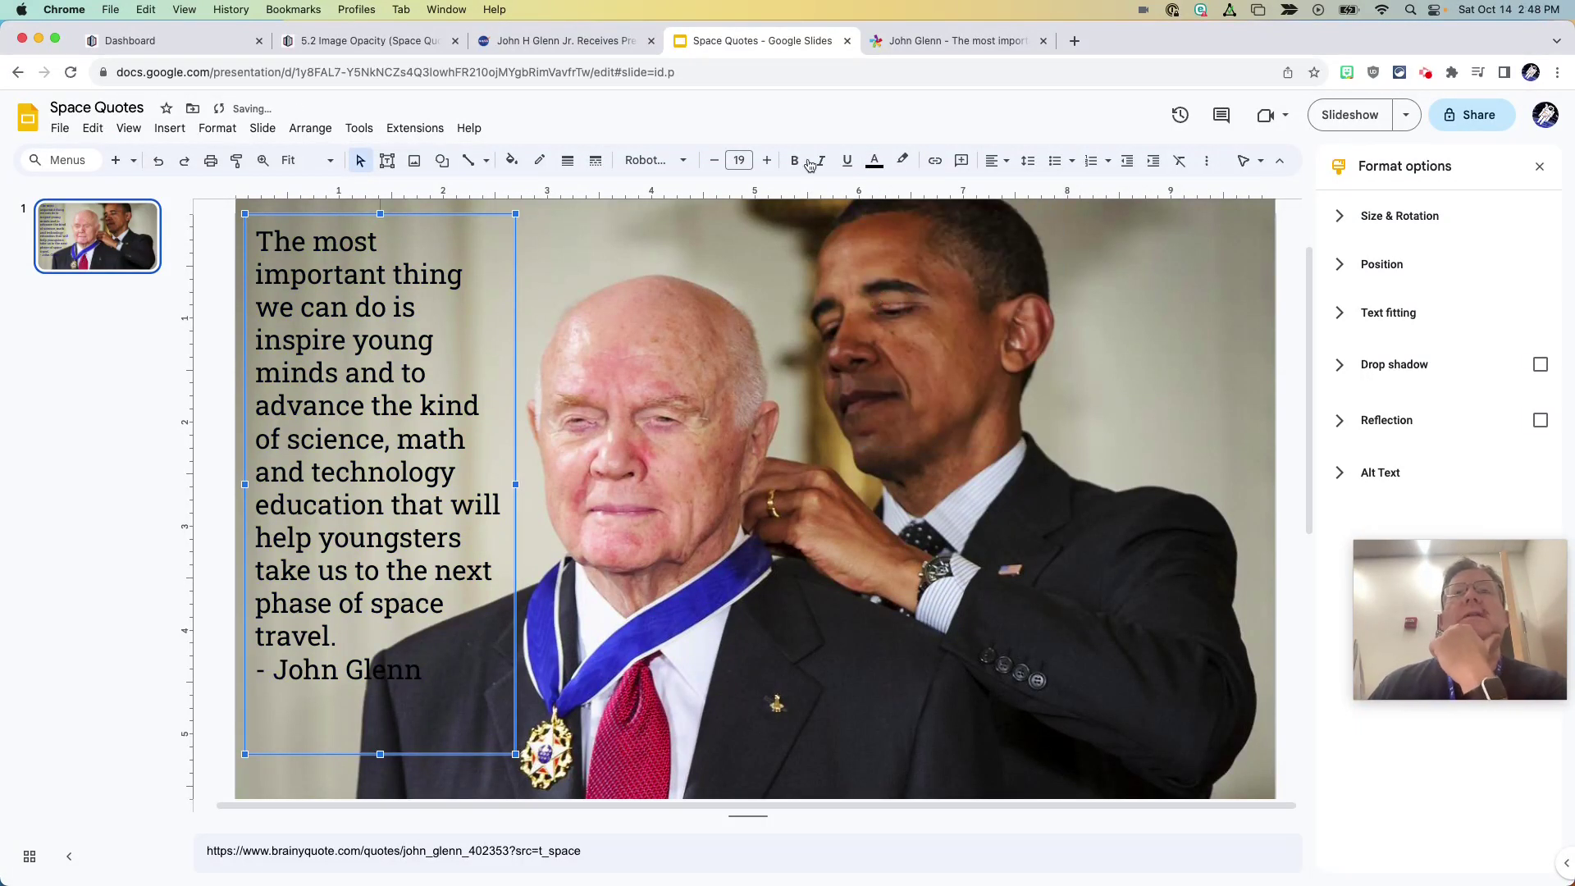
left_click(714, 160)
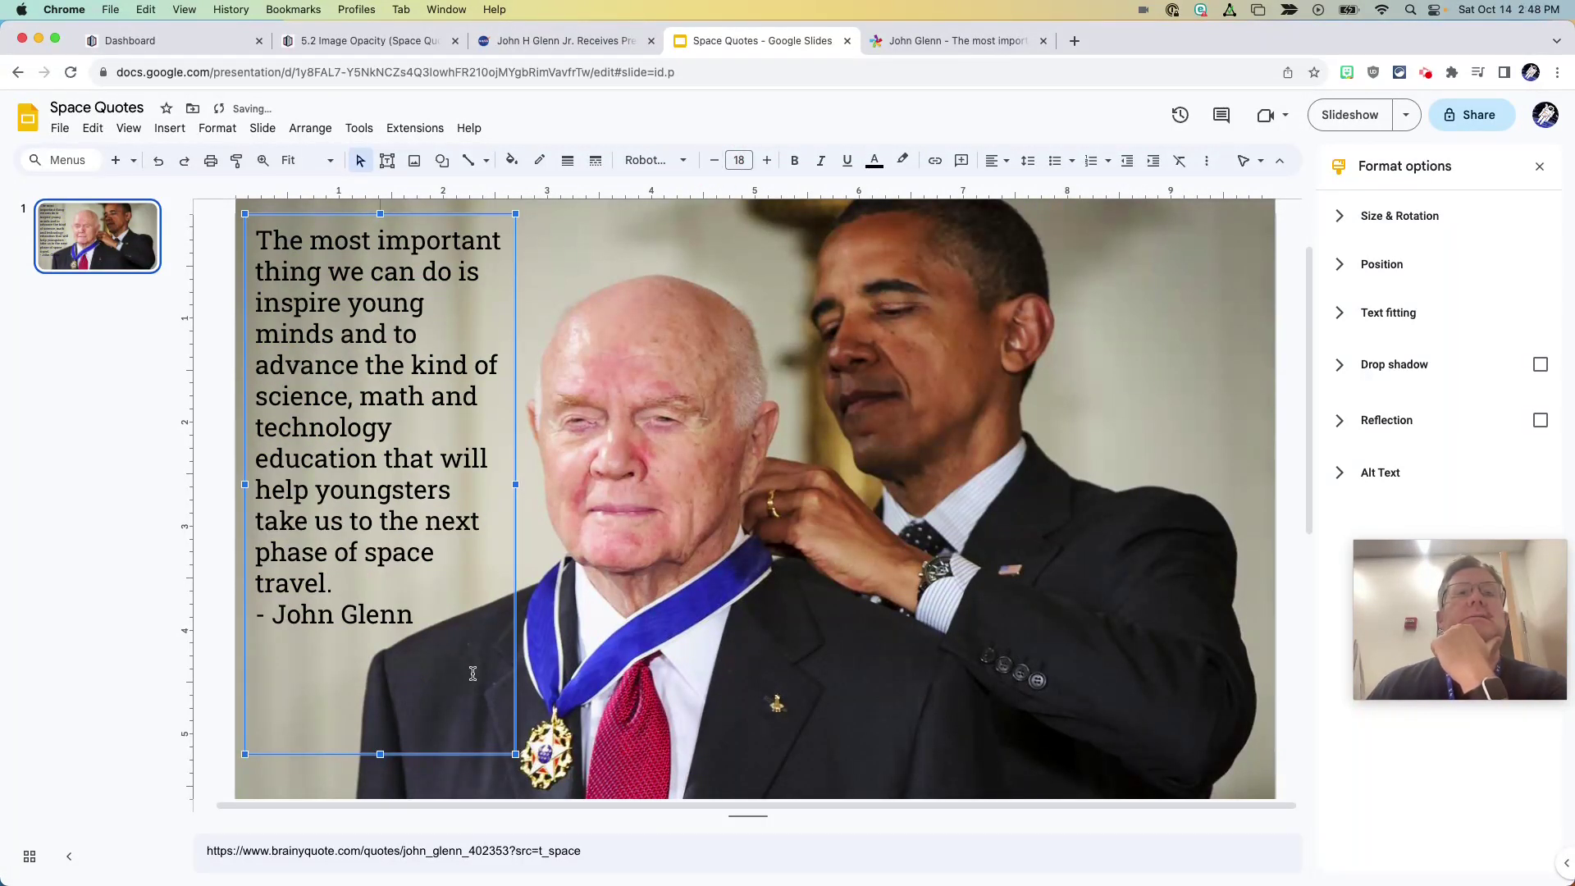
left_click_drag(512, 694, 517, 691)
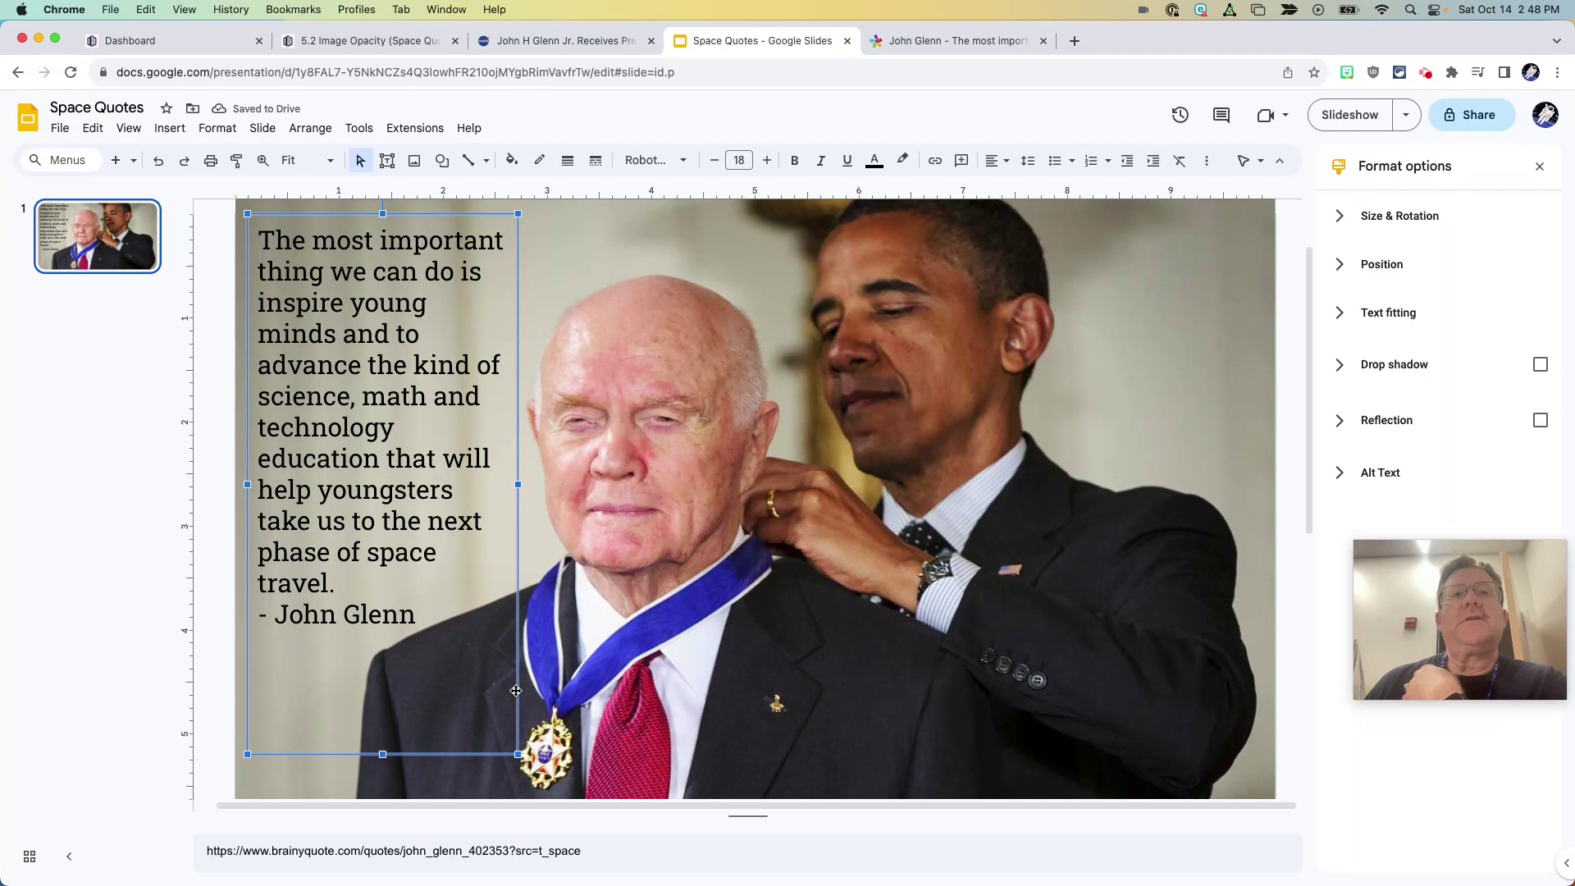
left_click(785, 616)
left_click_drag(1542, 427, 1400, 427)
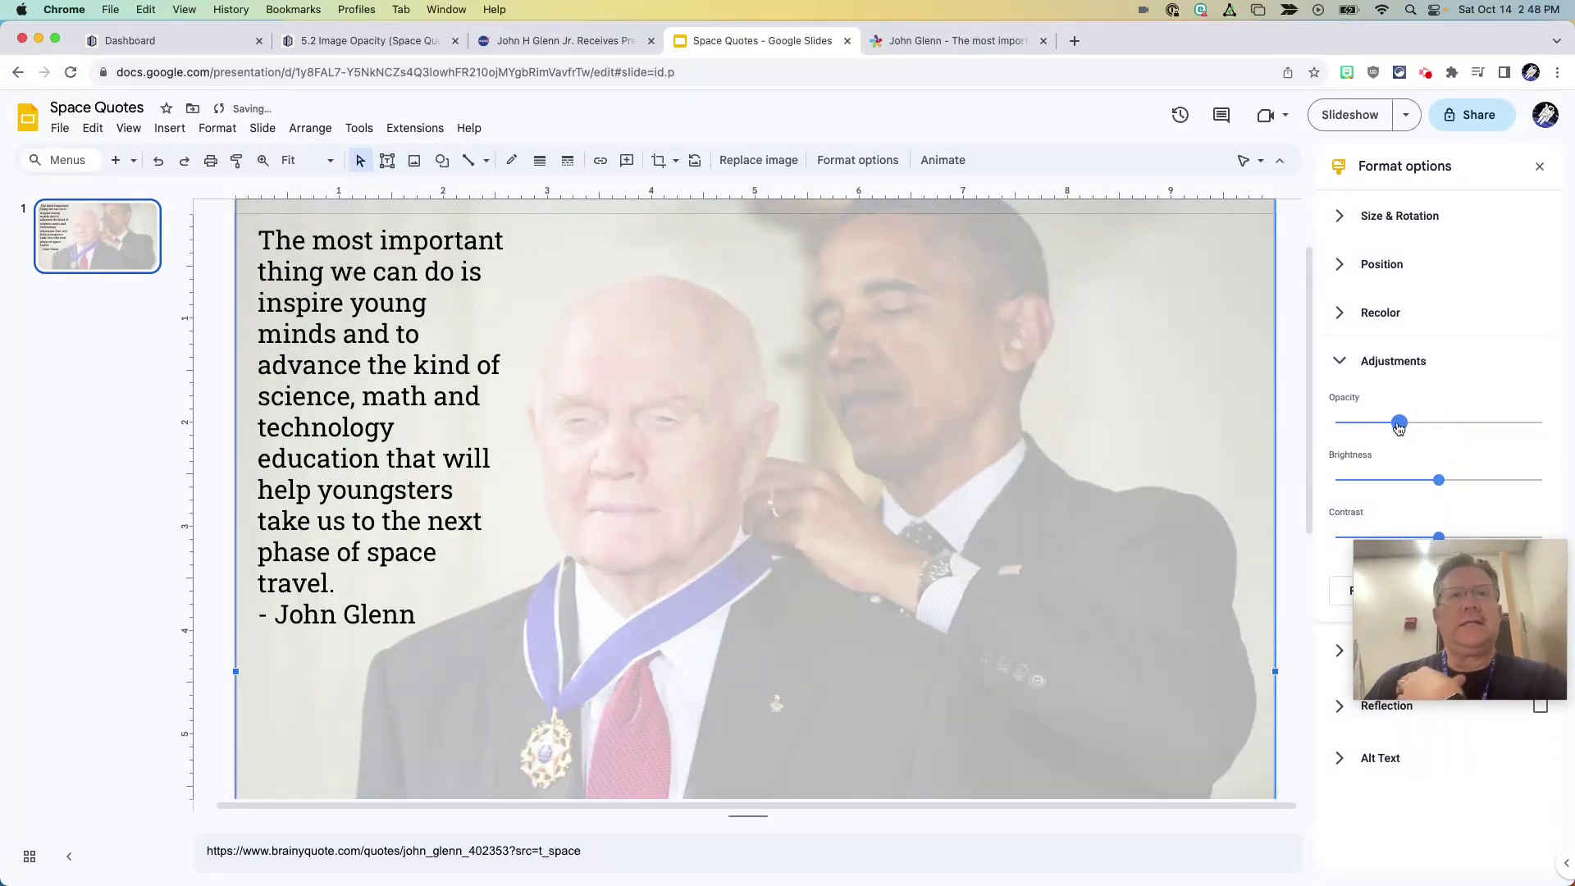
- Bold the quote text, raise it to size 21, and enlarge its text box slightly
double_click(433, 584)
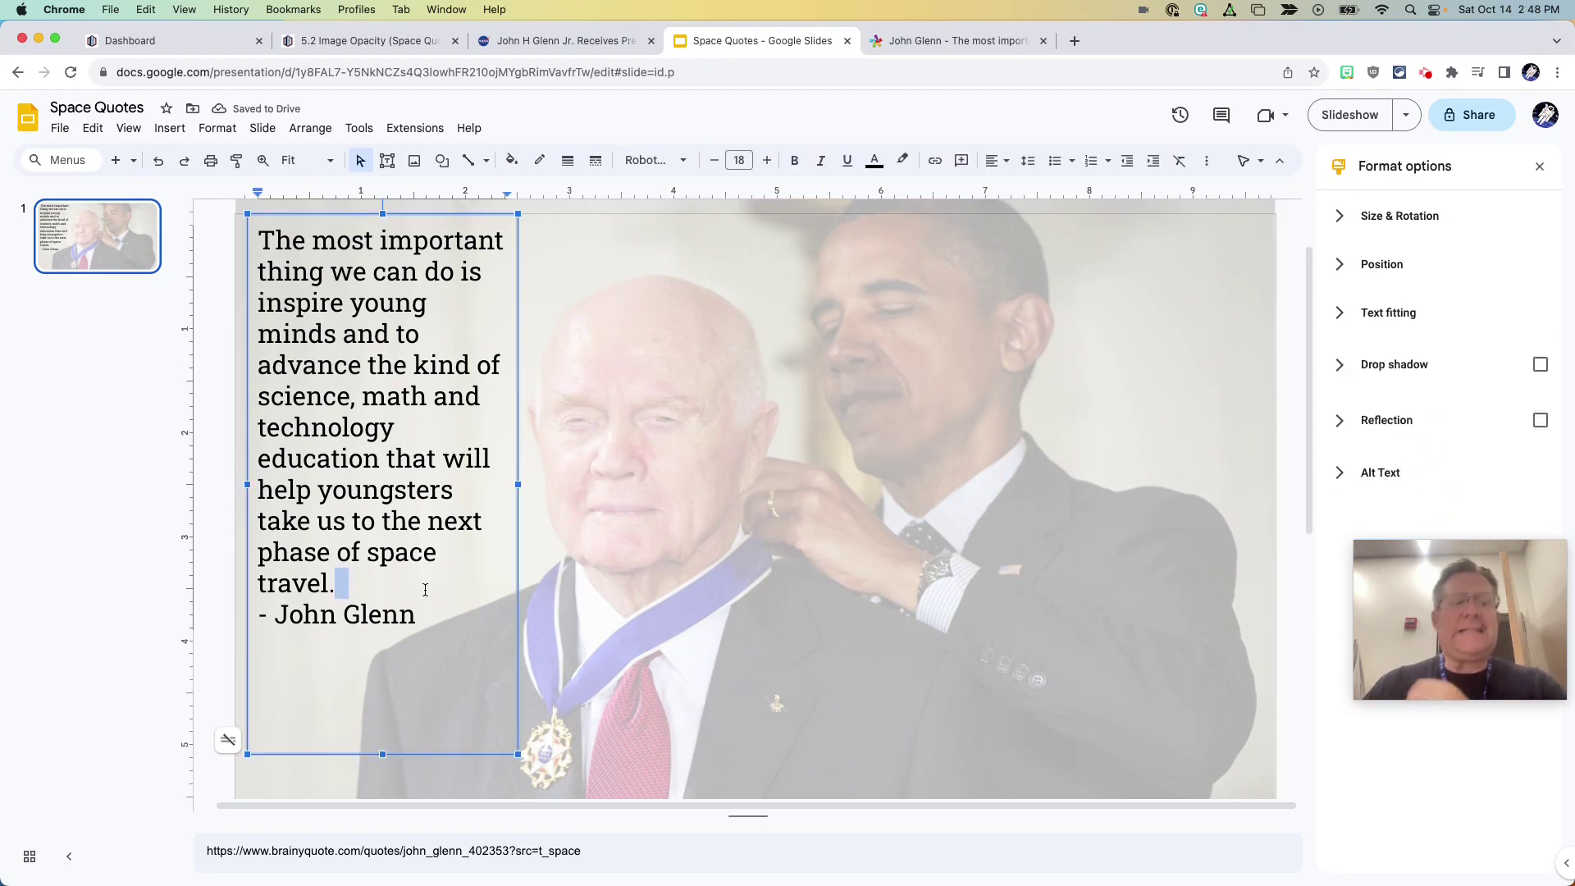
key("super+a")
key("super+b")
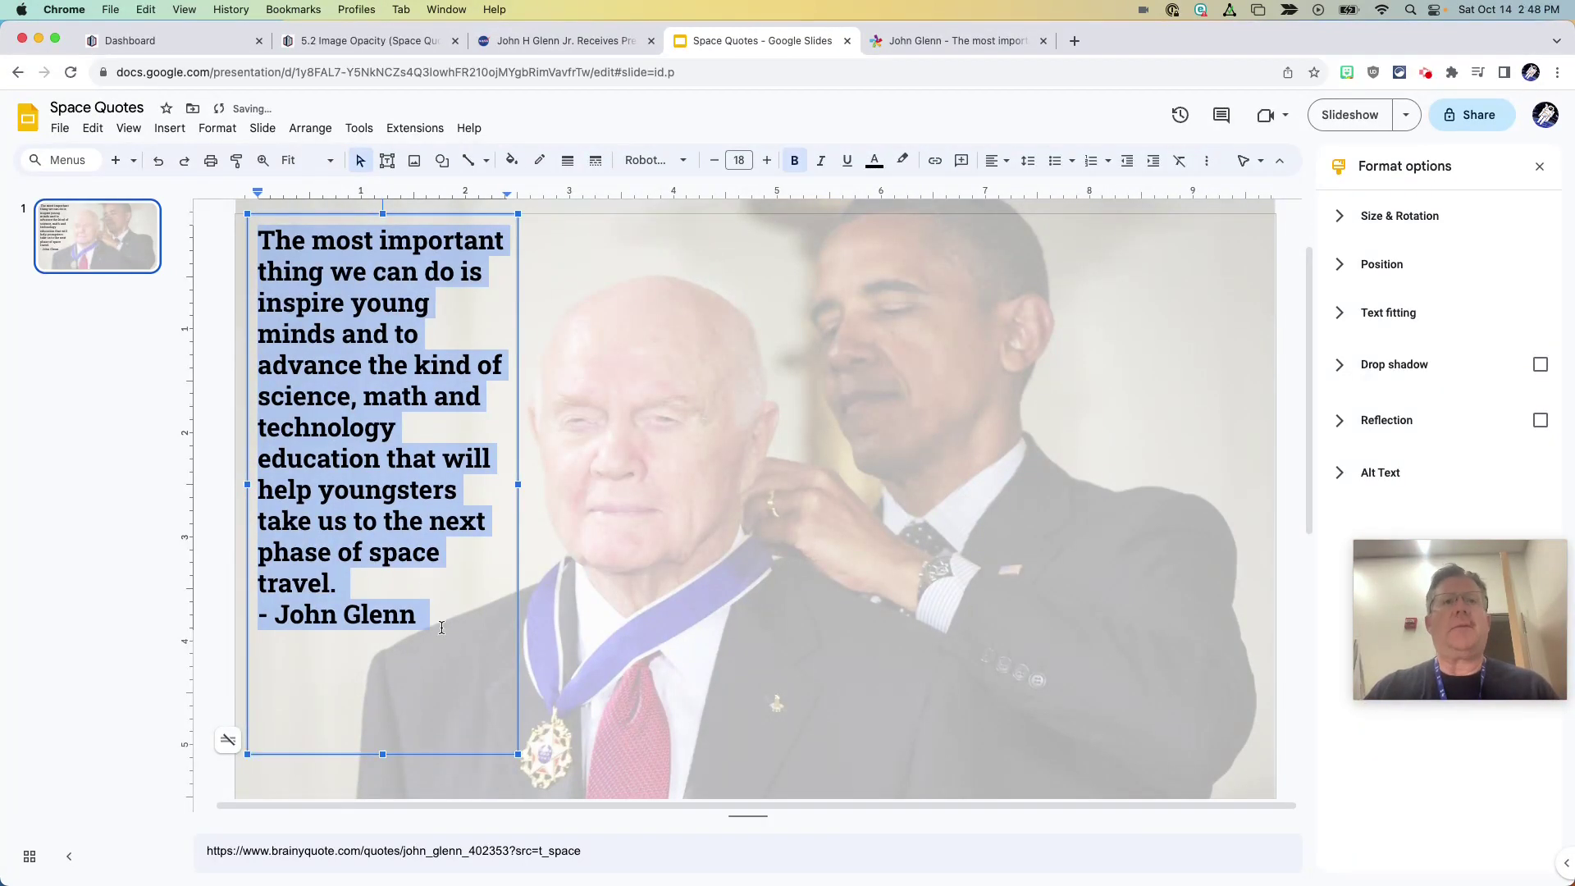
left_click(767, 161)
left_click(768, 161)
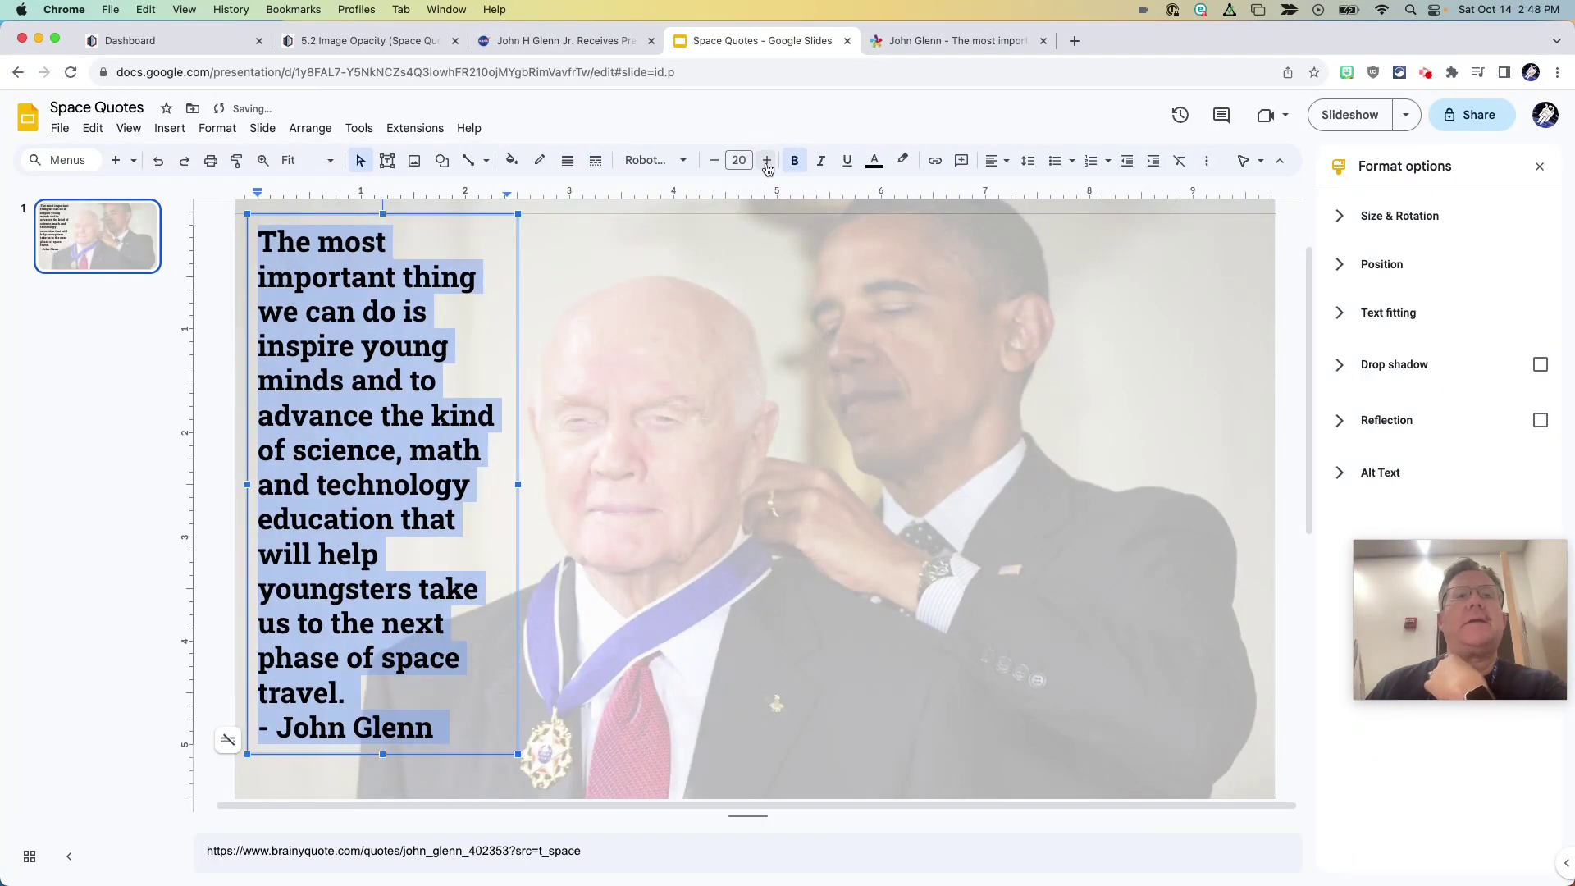
left_click_drag(519, 754, 533, 792)
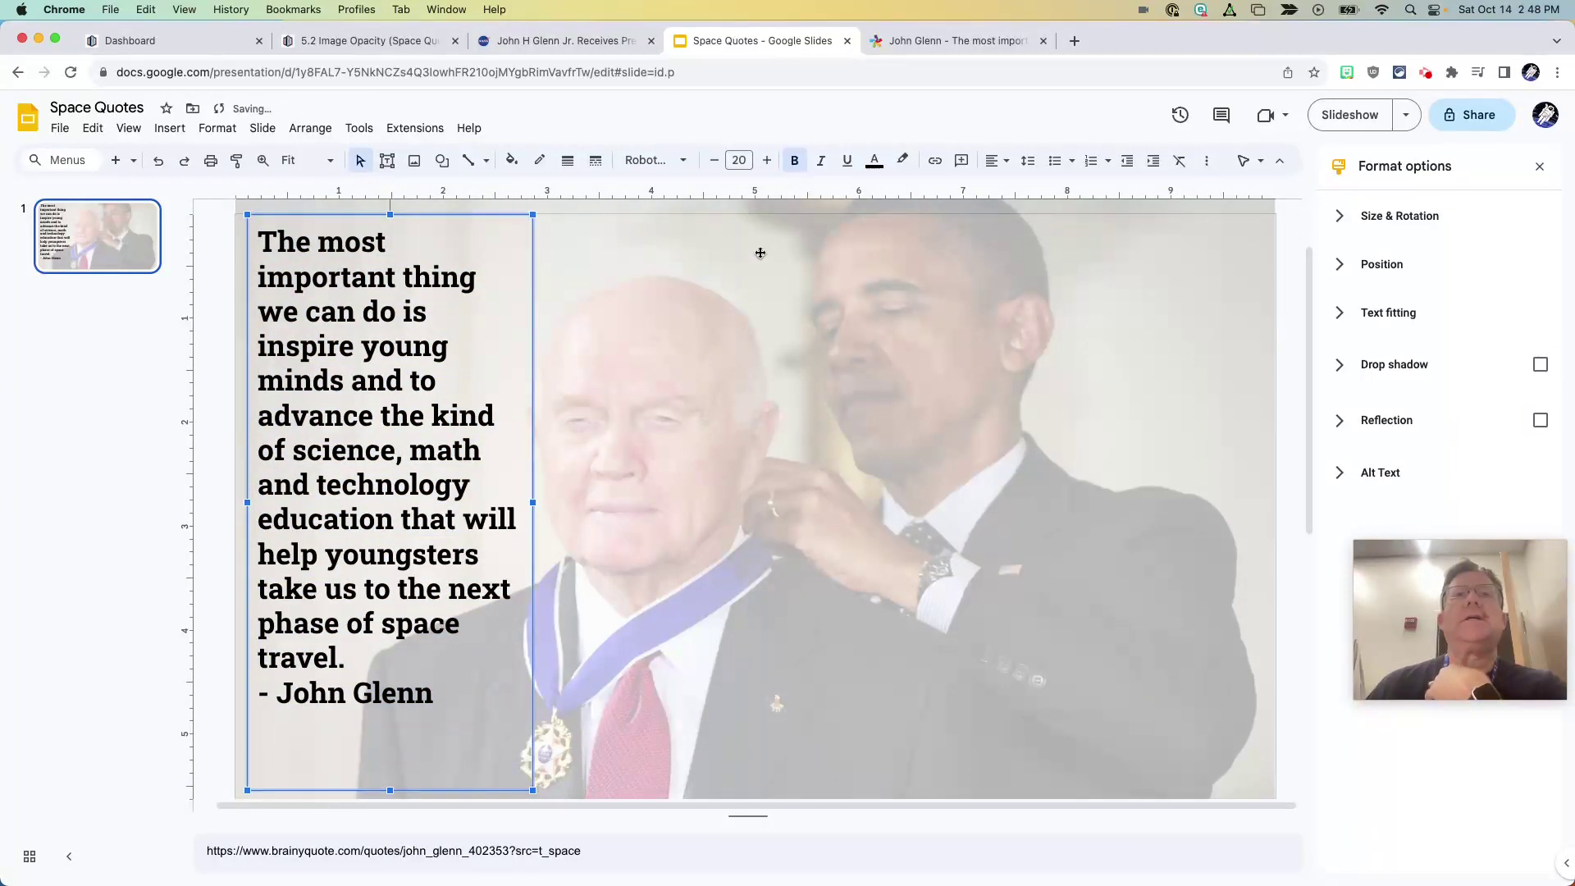
left_click(766, 161)
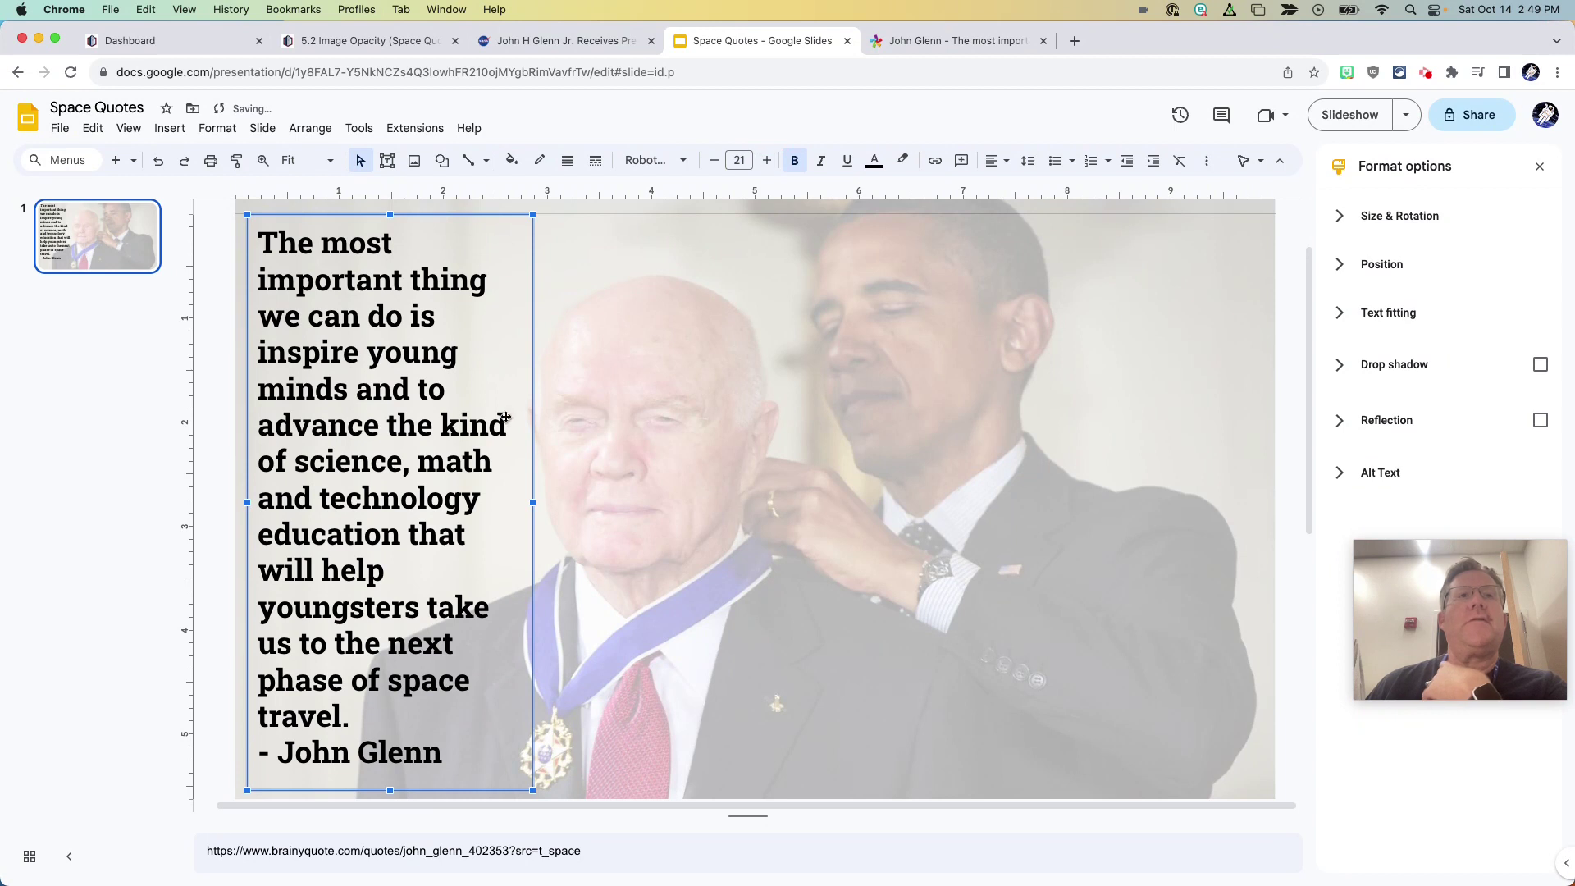
left_click(218, 490)
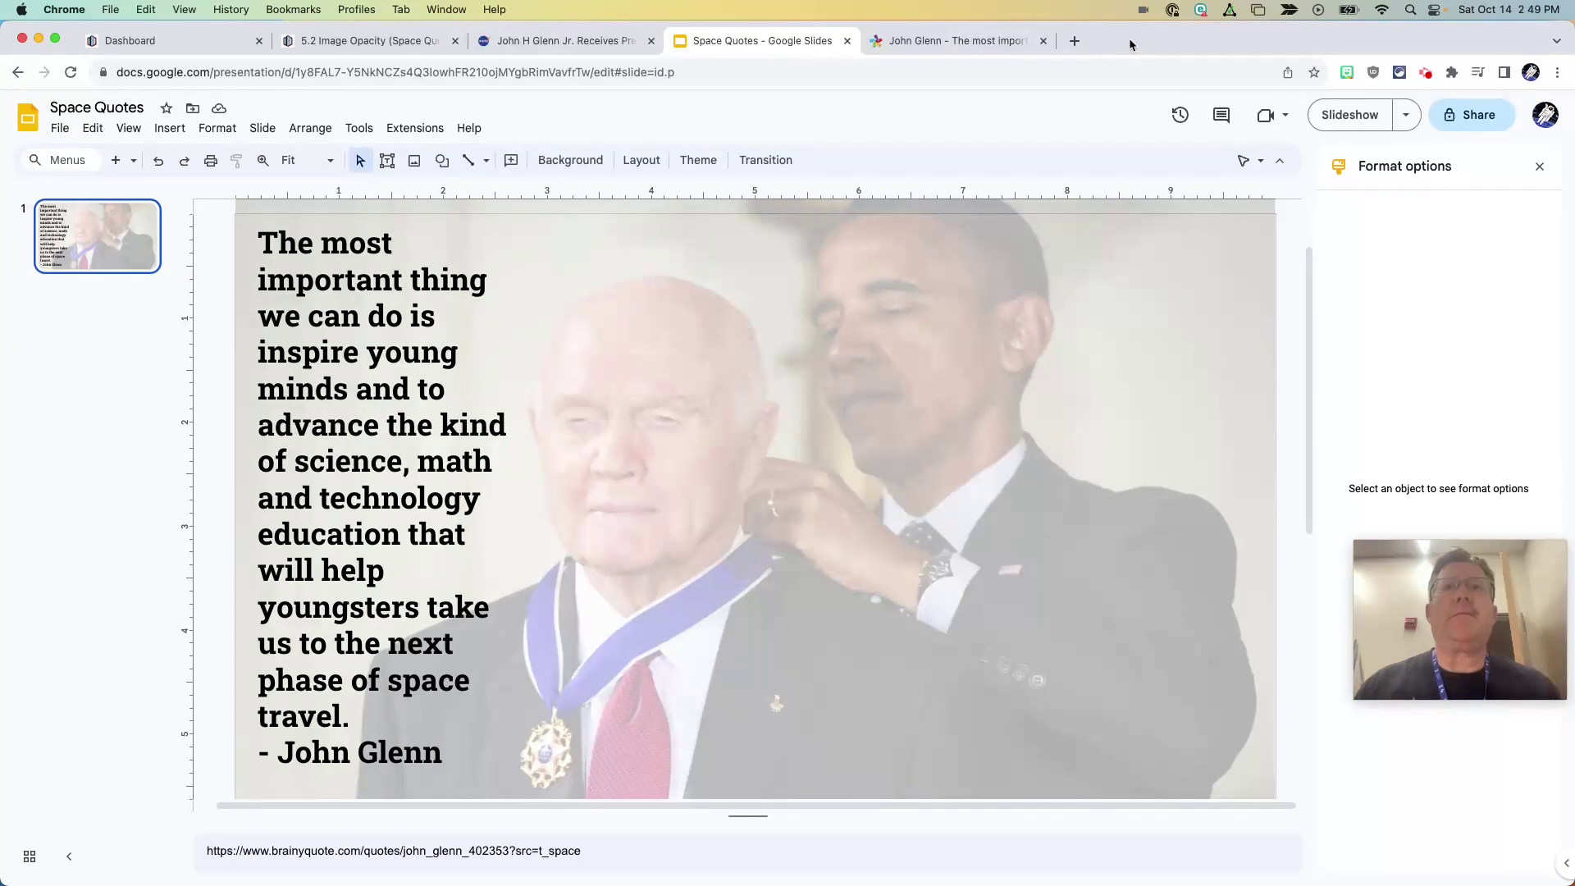
- Load lessons.wesfryer.com in a new tab and go to its Wonder Links page
left_click(1073, 41)
type("lessons.wesfryer.com")
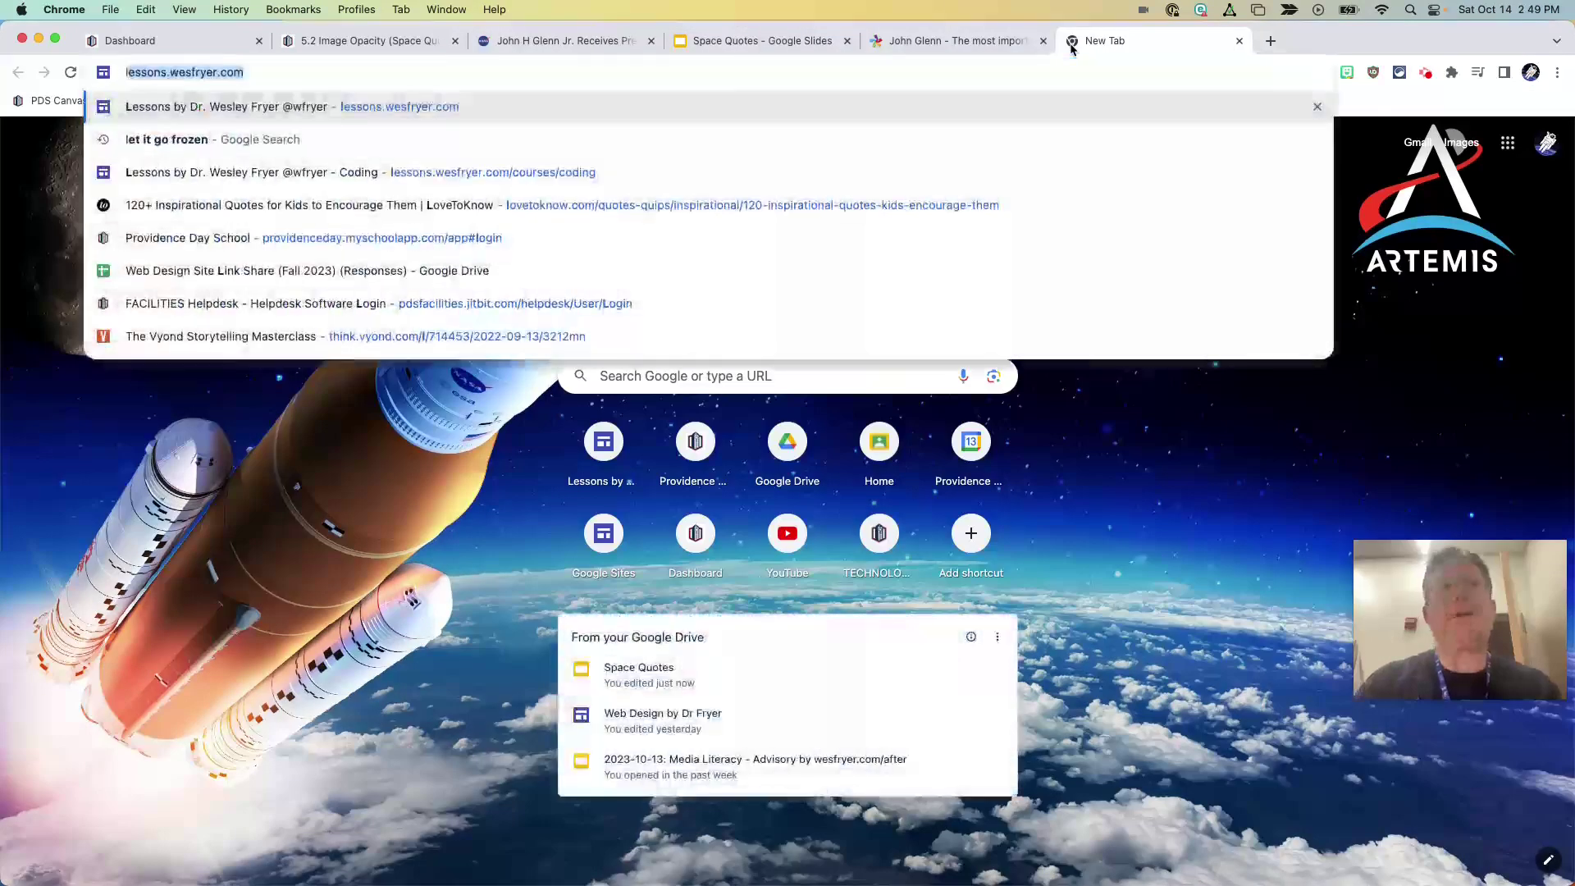
key("Return")
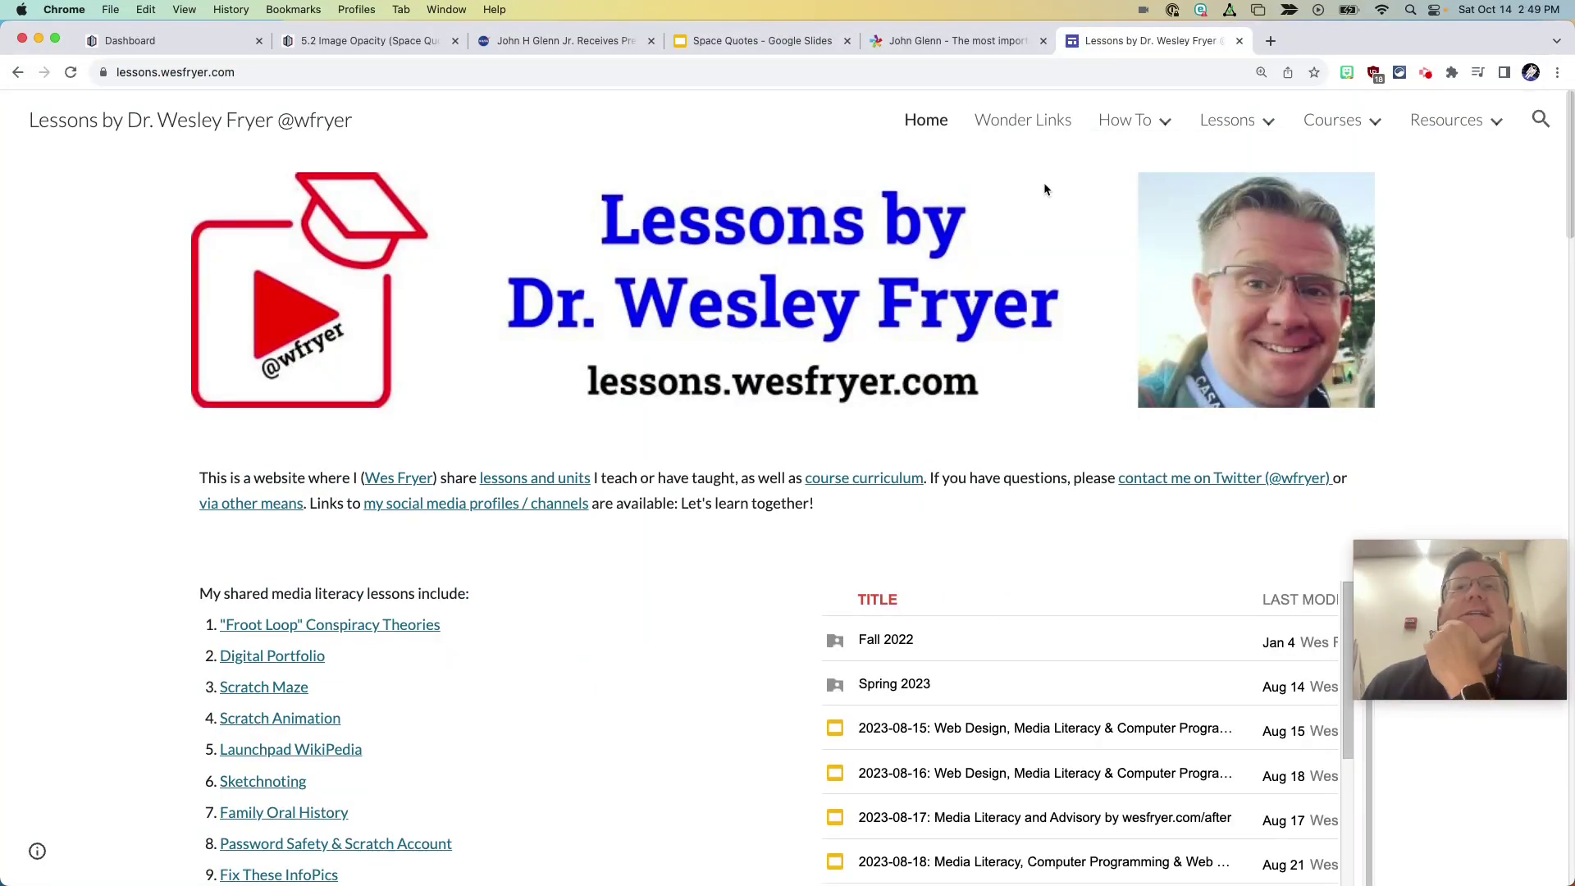
mouse_move(1229, 131)
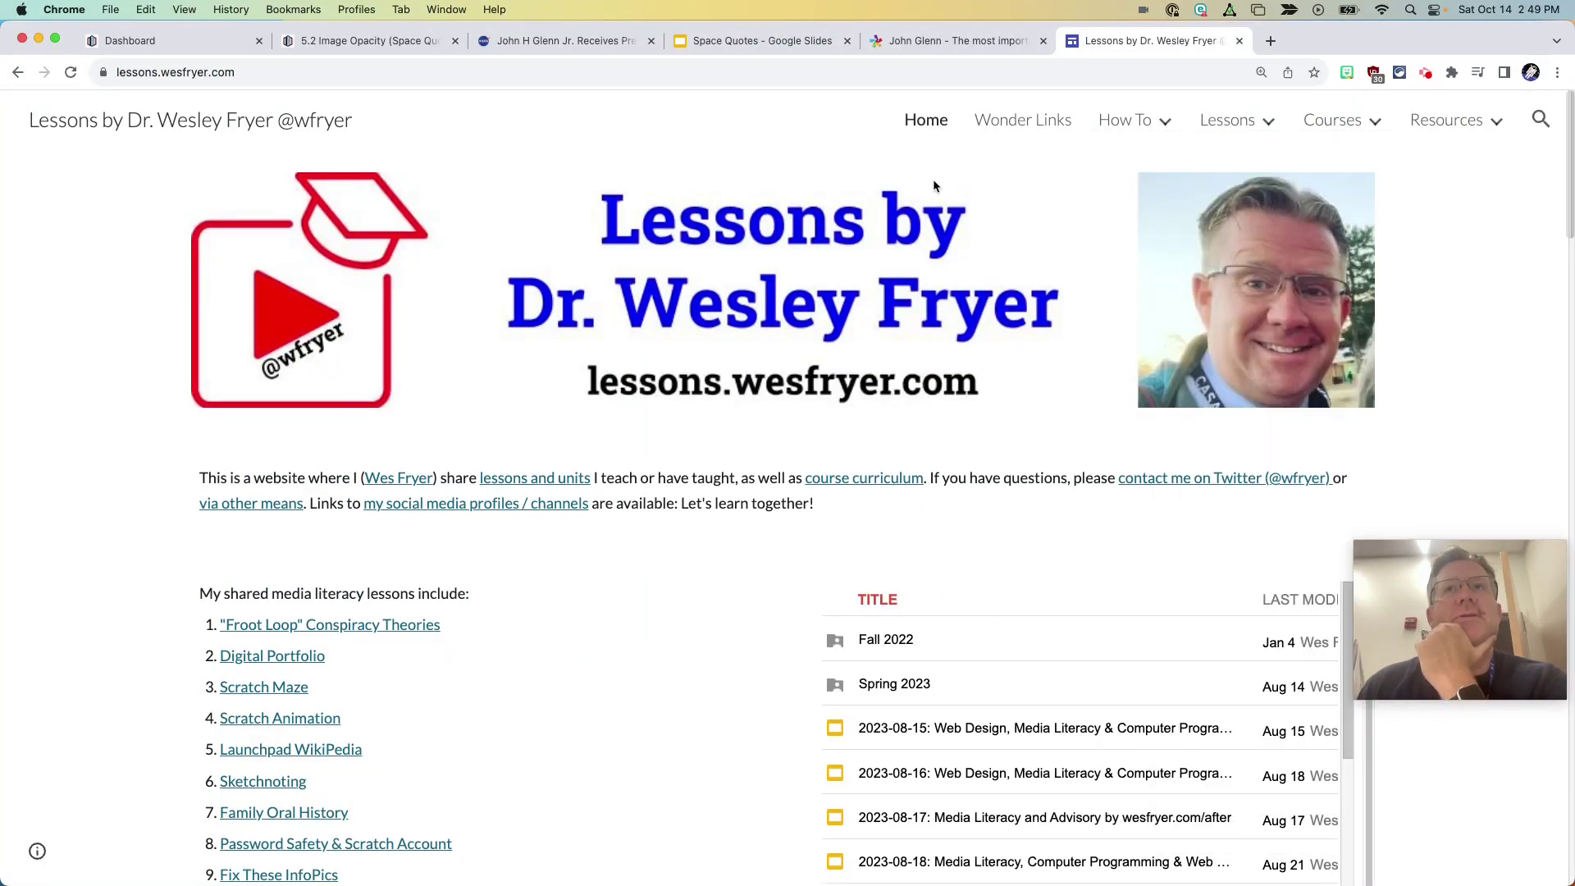
left_click(1023, 120)
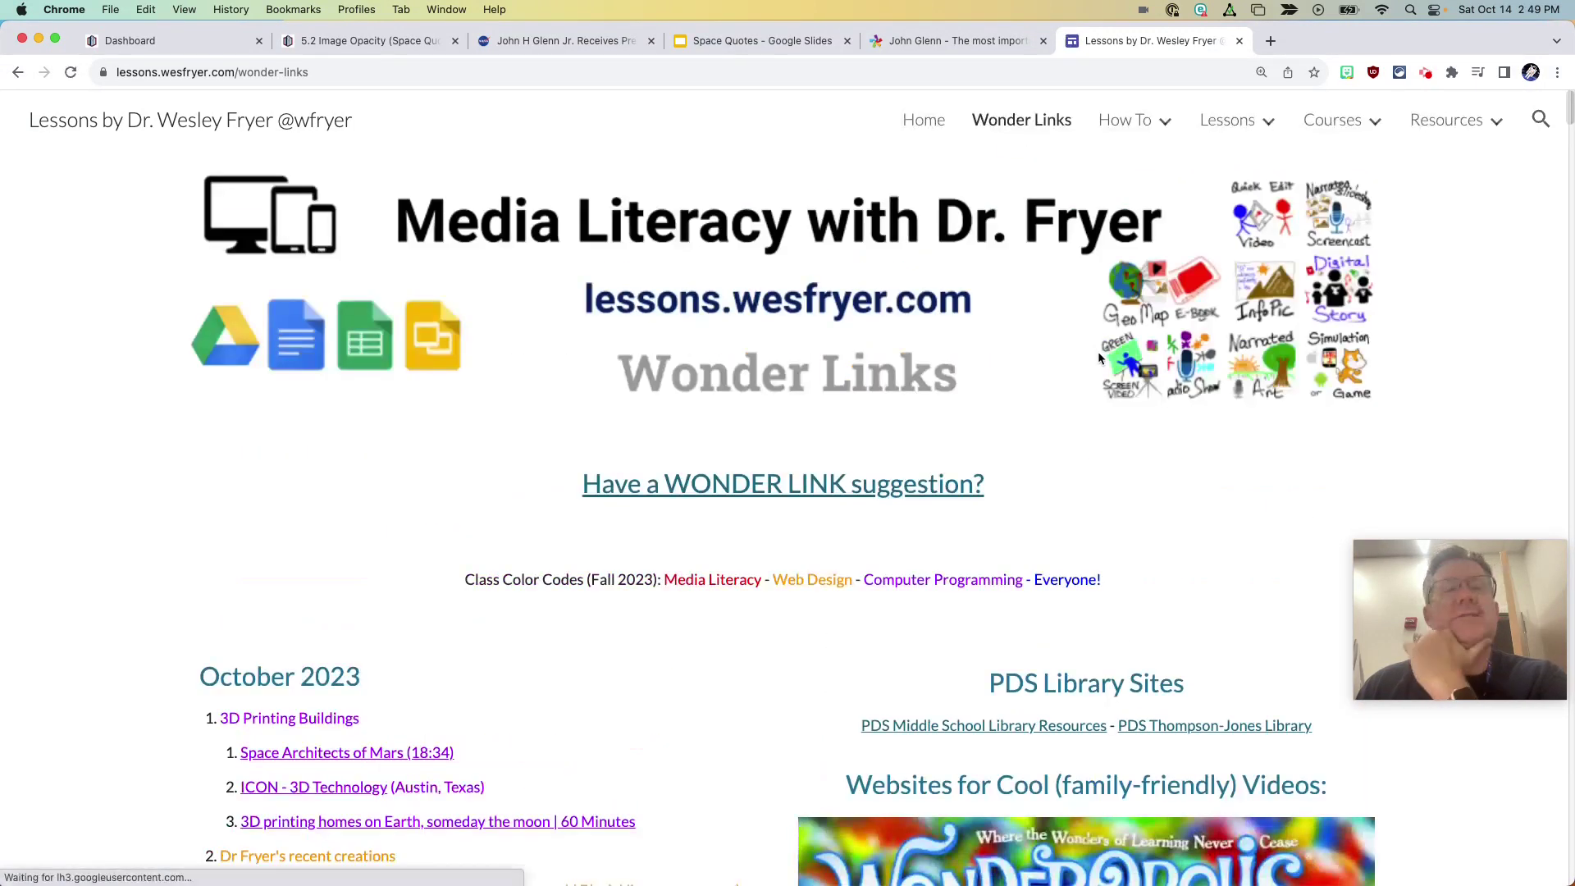
scroll(696, 674, "down", 6)
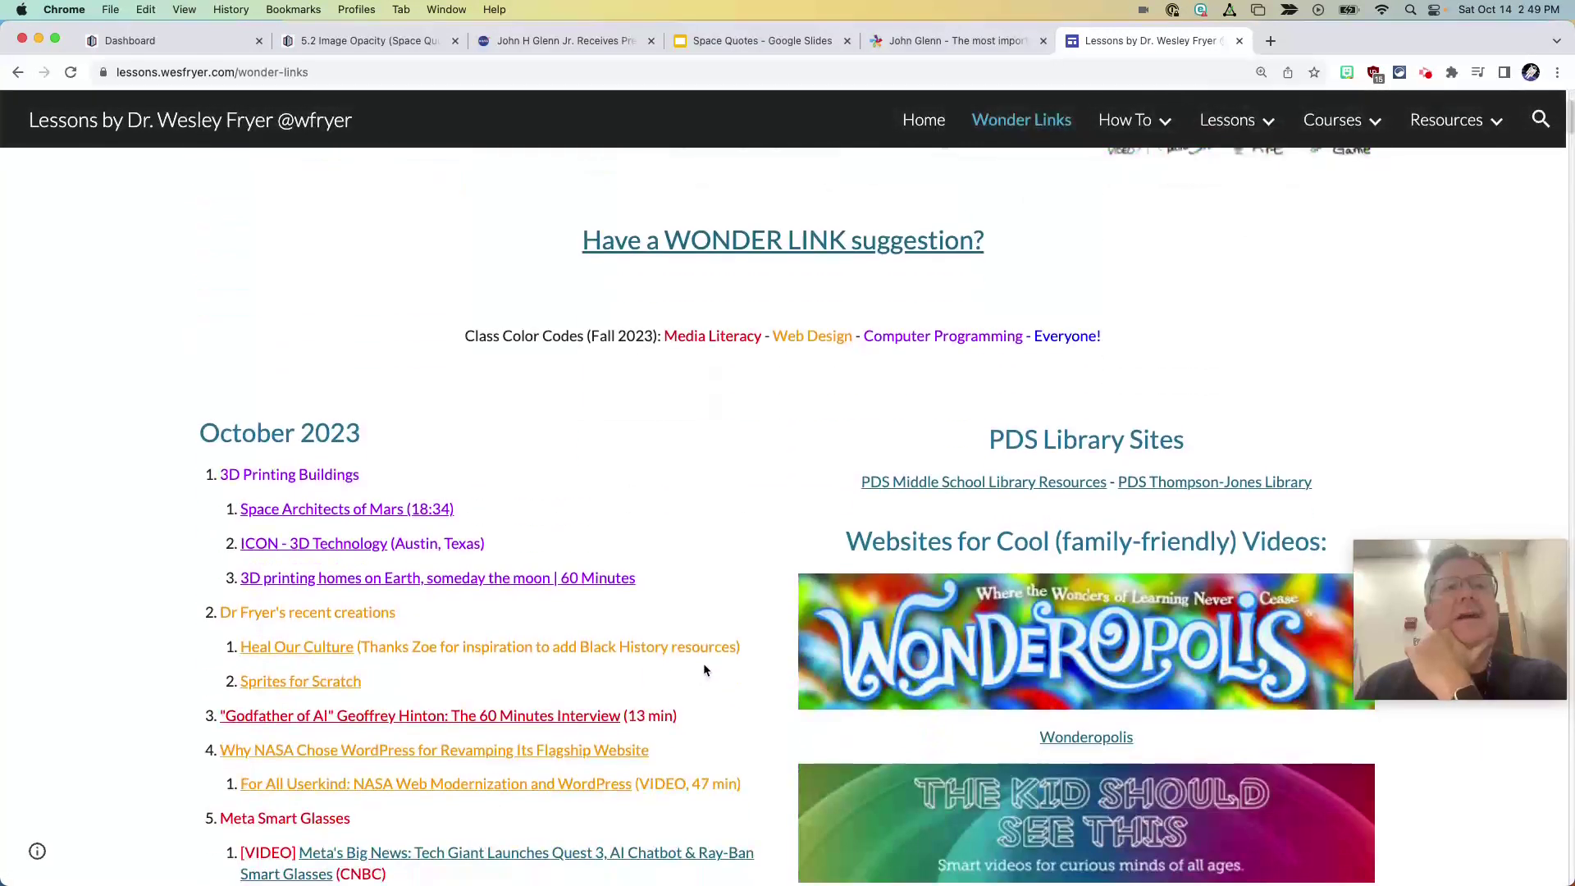
scroll(709, 667, "up", 6)
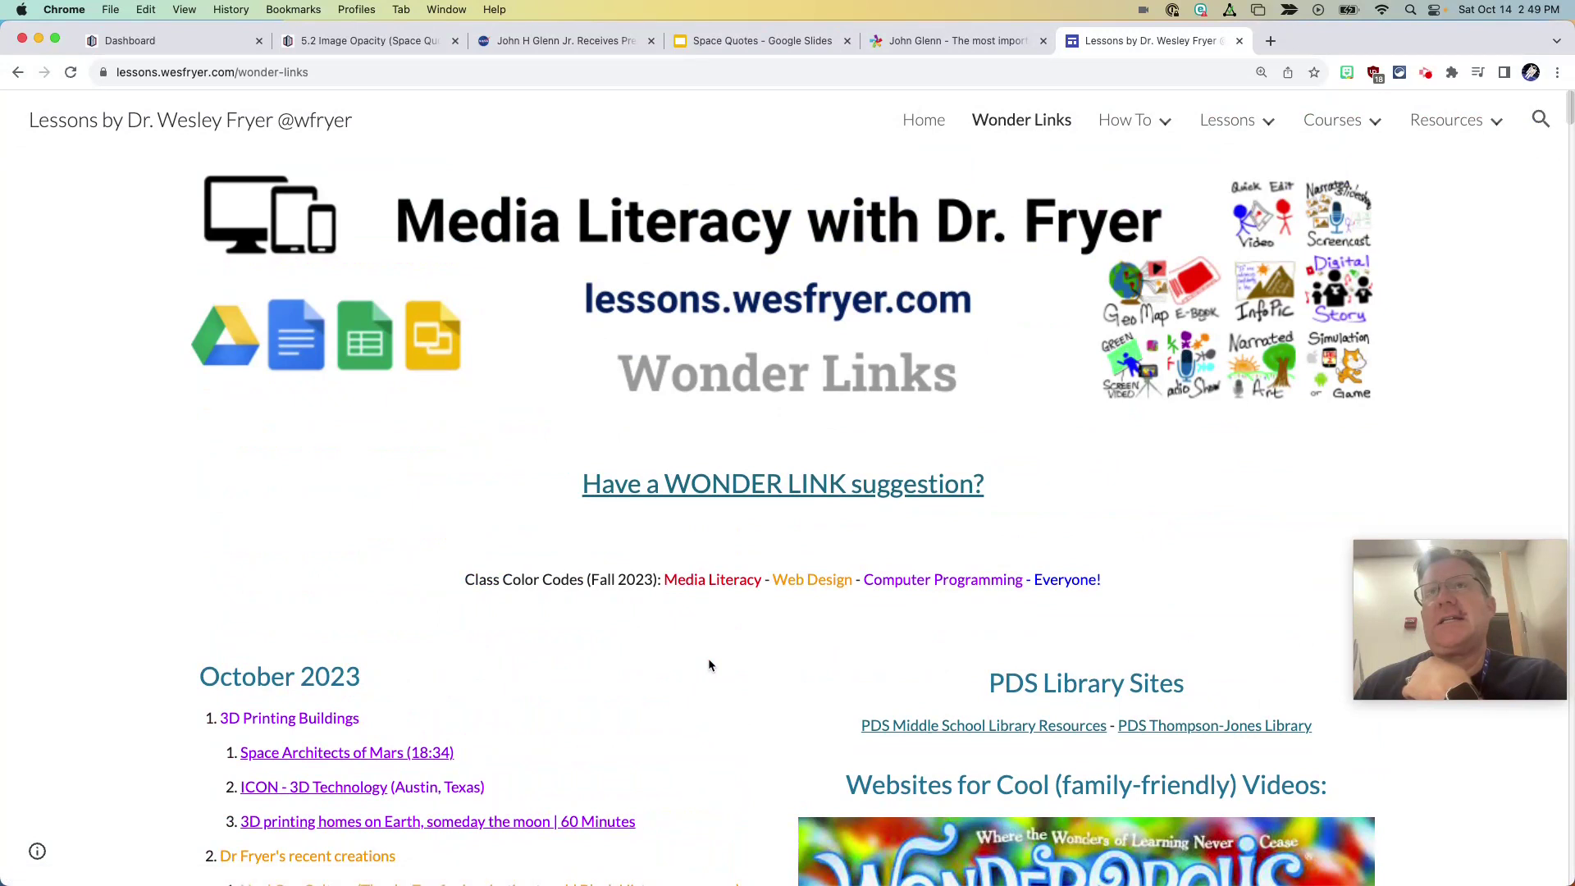